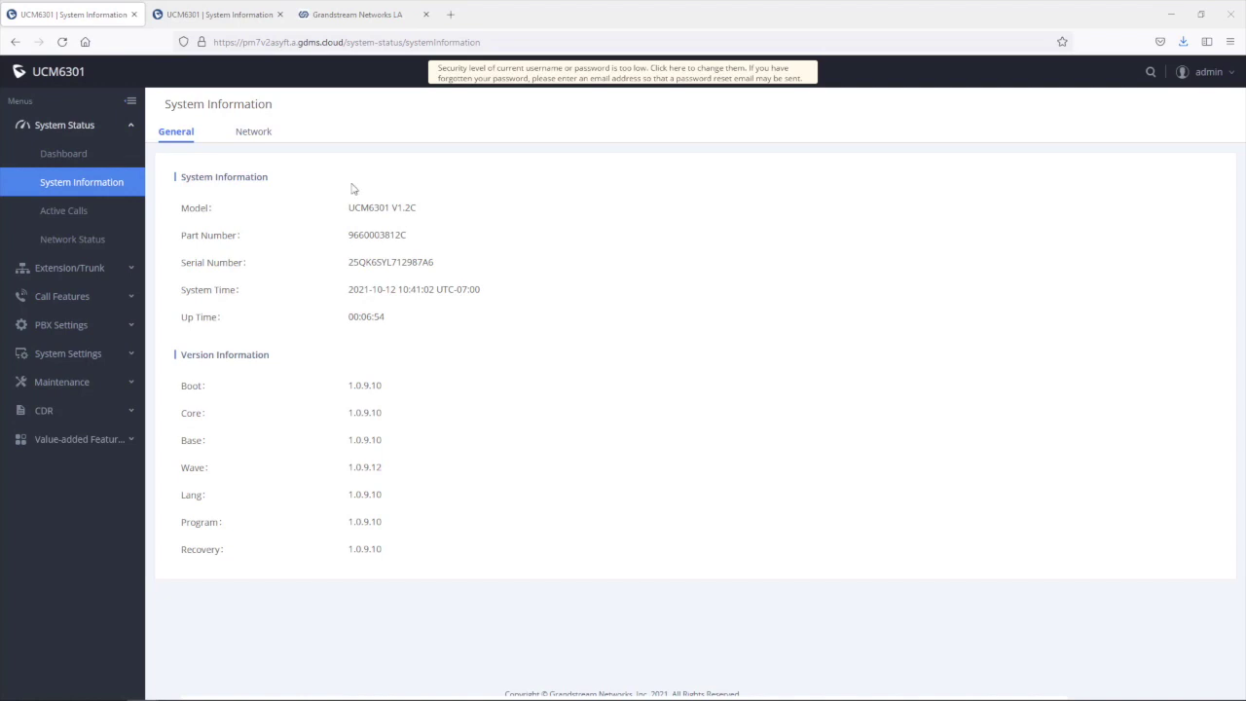
- Compare both units' Model values, confirming UCM6301 V1.2C with firmware 1.0.9.10 on each
left_click_drag(421, 209, 348, 208)
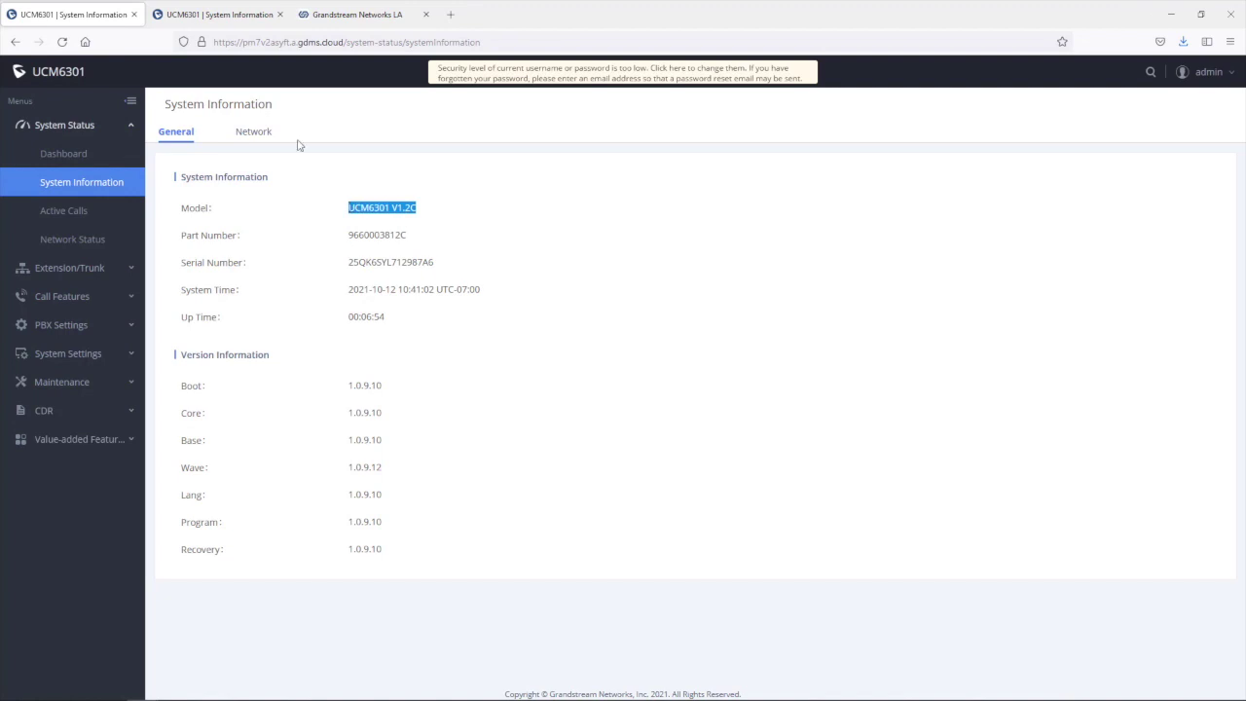
left_click(199, 15)
left_click(188, 134)
left_click_drag(421, 210, 354, 208)
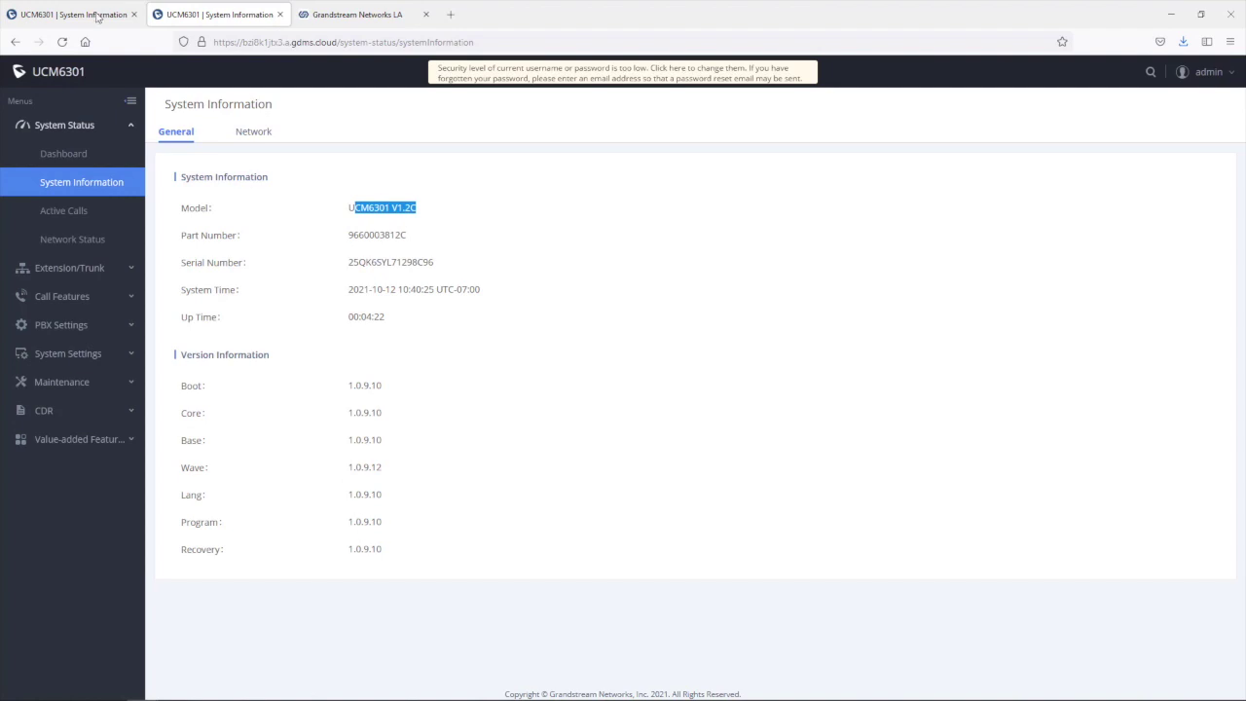
key("ctrl+shift+Tab")
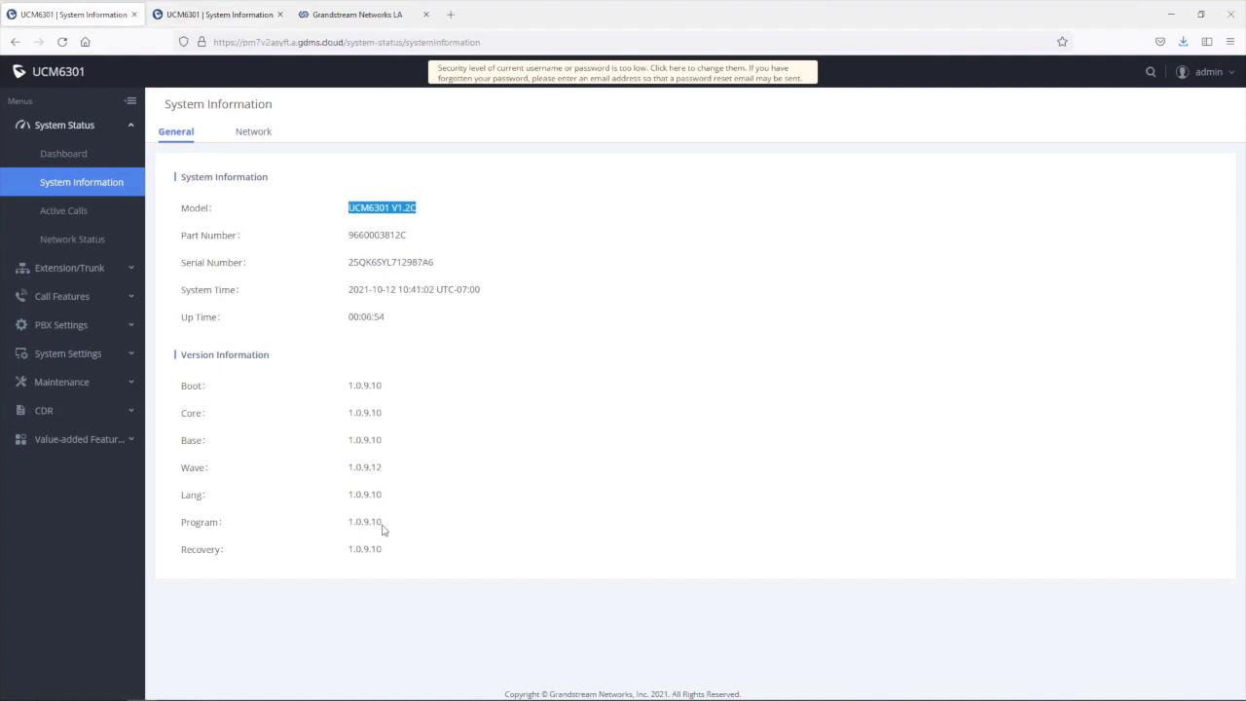
key("ctrl+Tab")
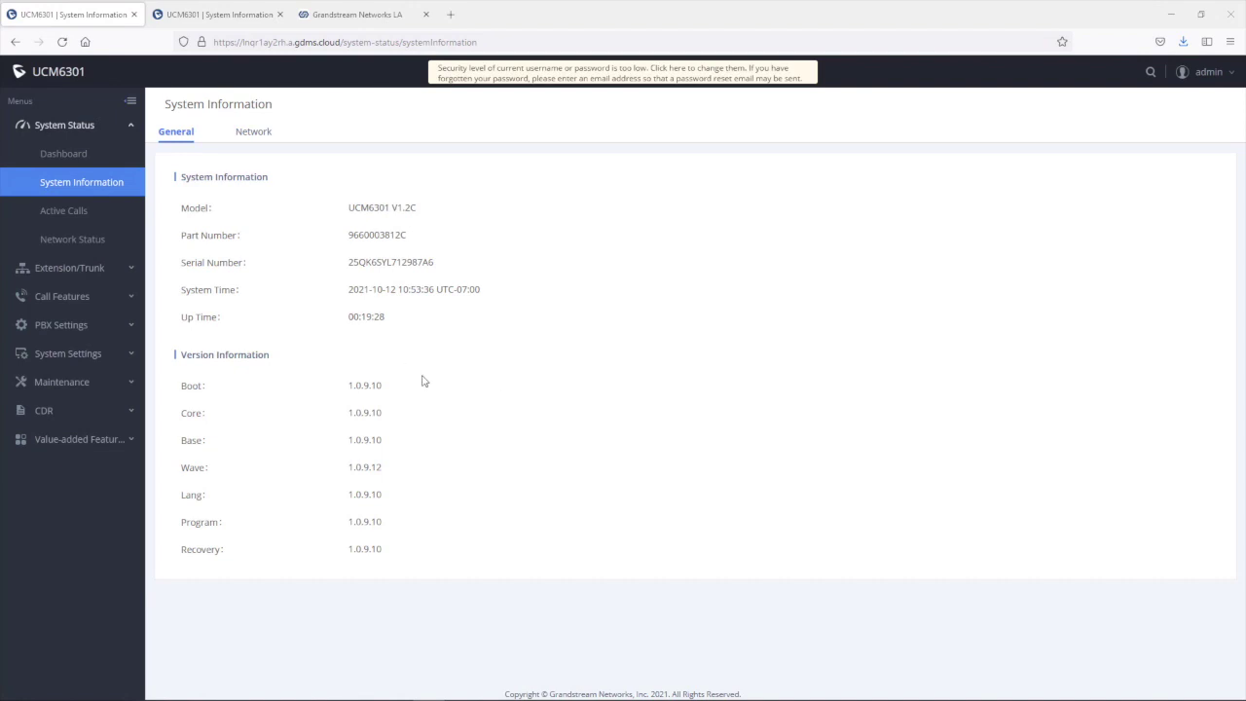
- Tick High Available Enable on this UCM's System Settings > HA page
left_click(82, 357)
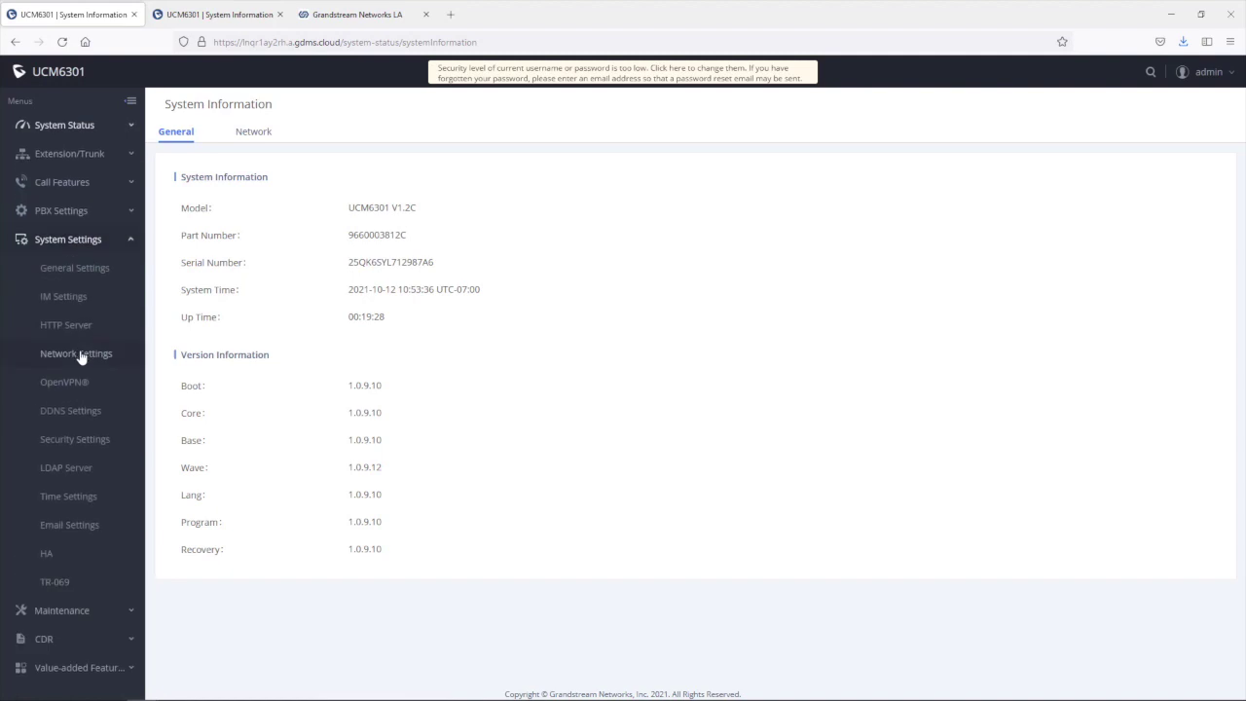
left_click(46, 555)
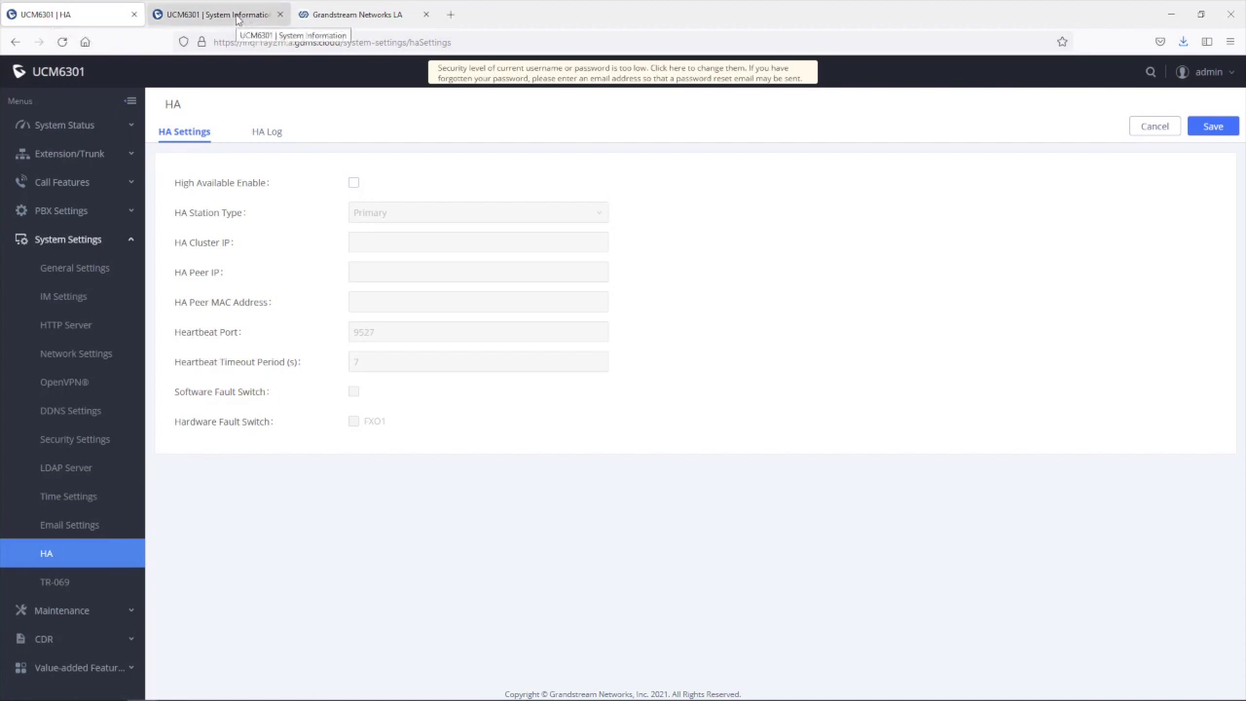
left_click(354, 185)
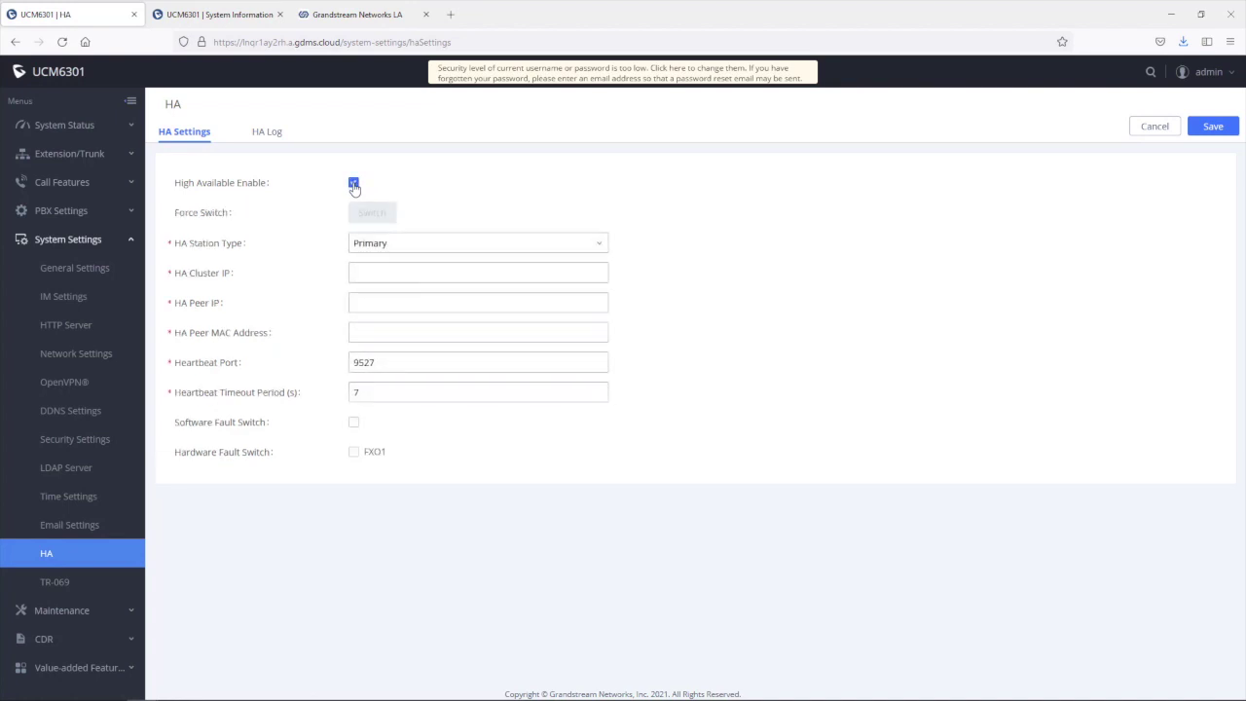
- Keep HA Station Type as Primary and paste 192.168.50.6 as the HA Cluster IP
left_click(380, 247)
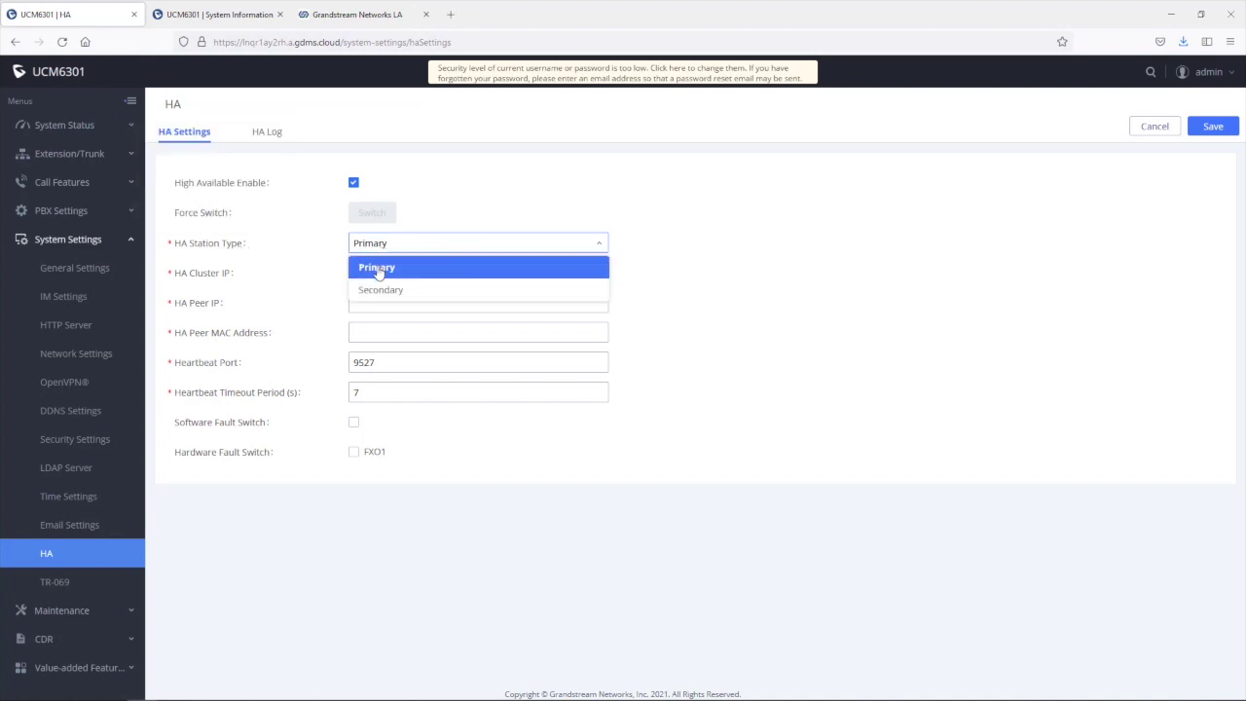
left_click(378, 270)
left_click(367, 272)
type("192.168.50.6")
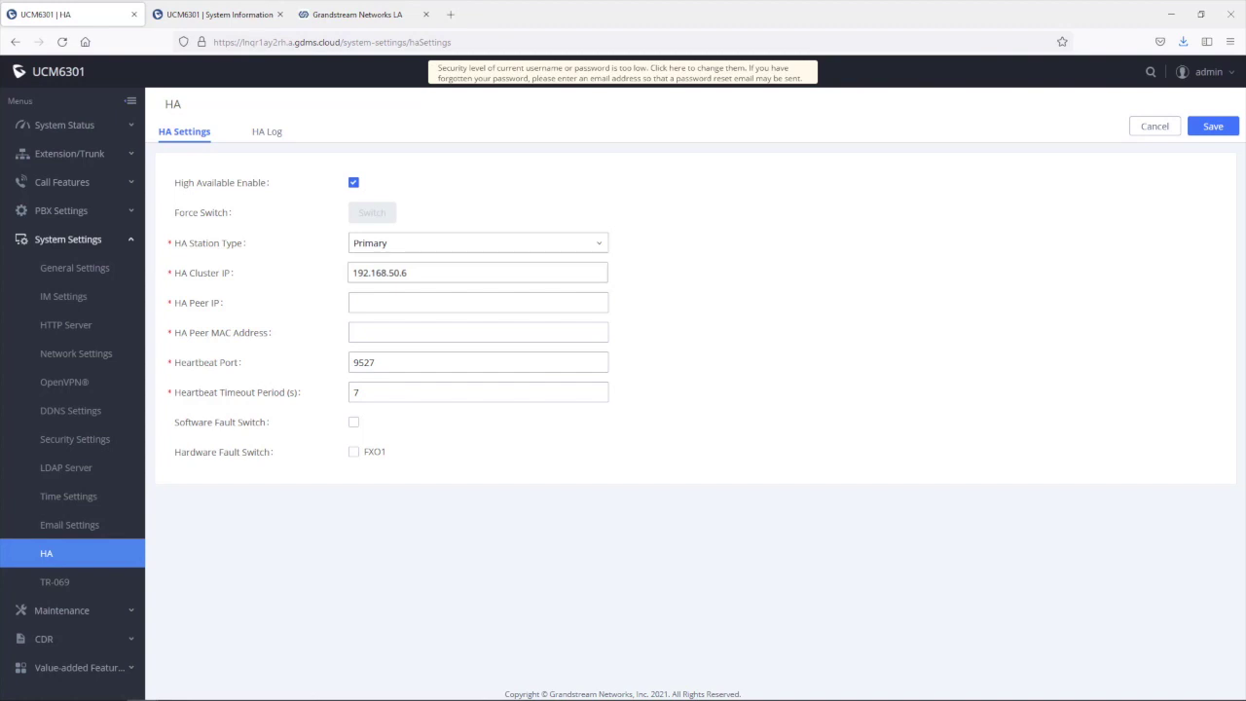
- Copy the peer's IPv4 192.168.50.5 from its Network tab into HA Peer IP
left_click(378, 299)
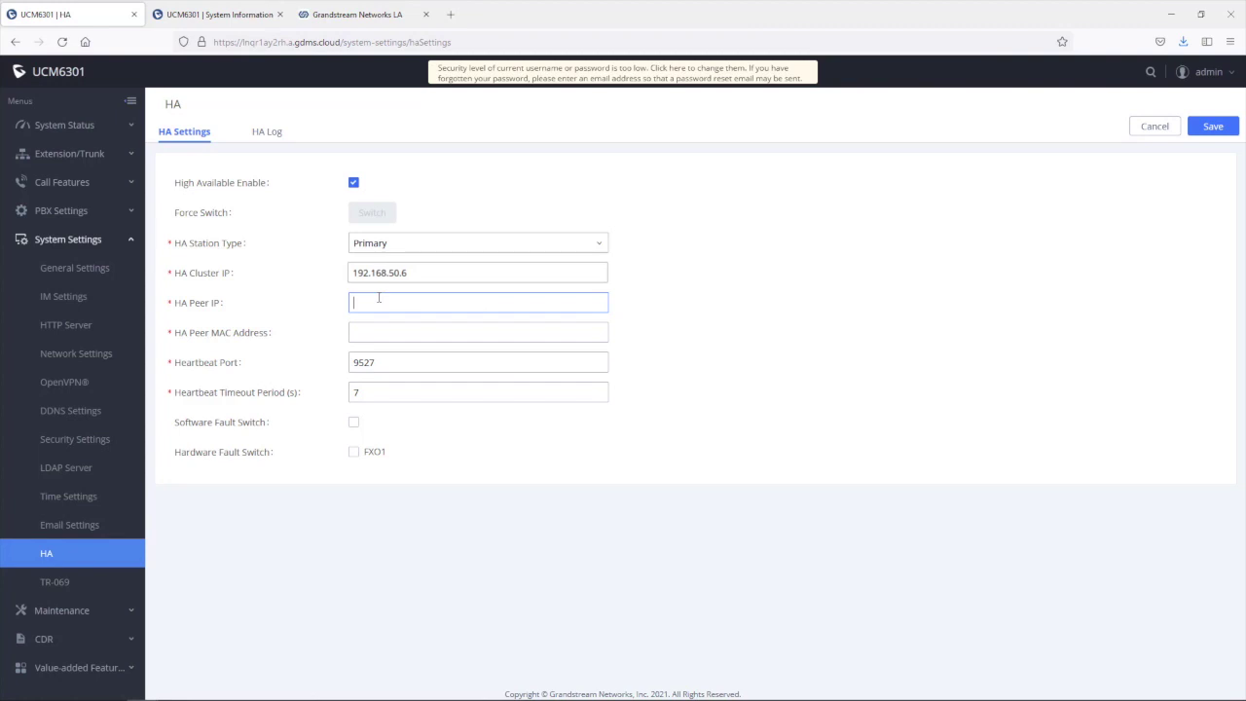
left_click(211, 15)
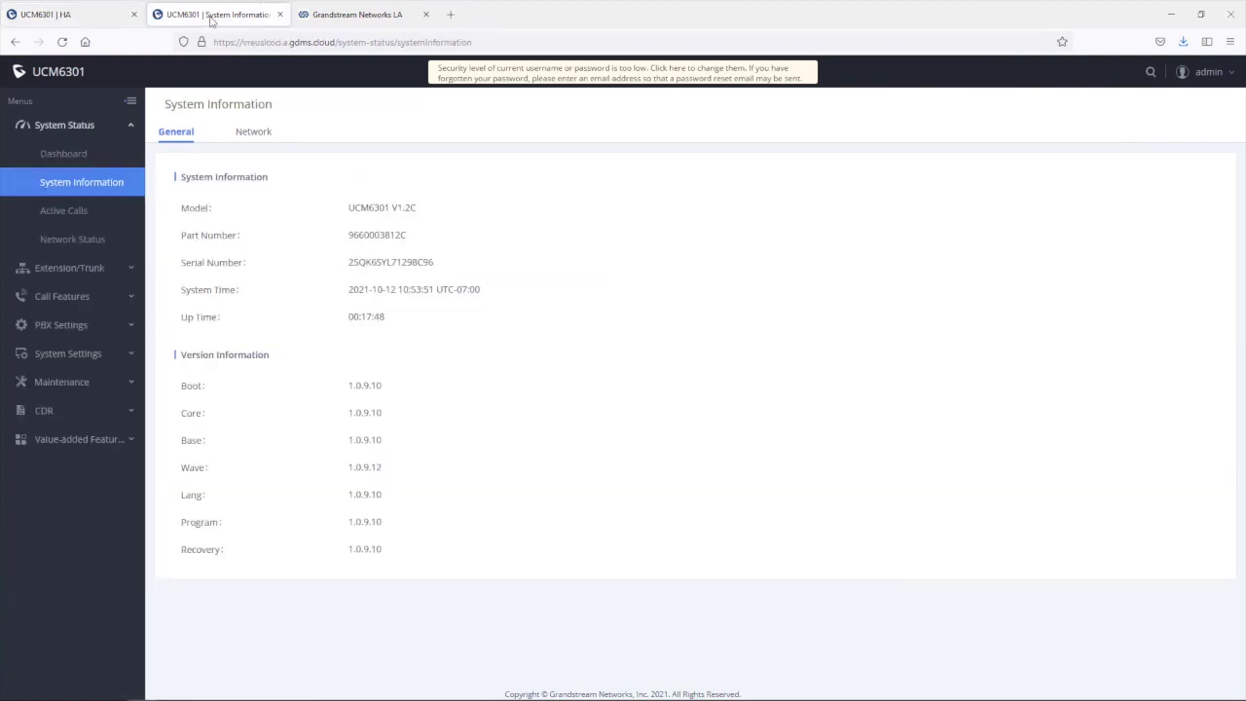
left_click(252, 134)
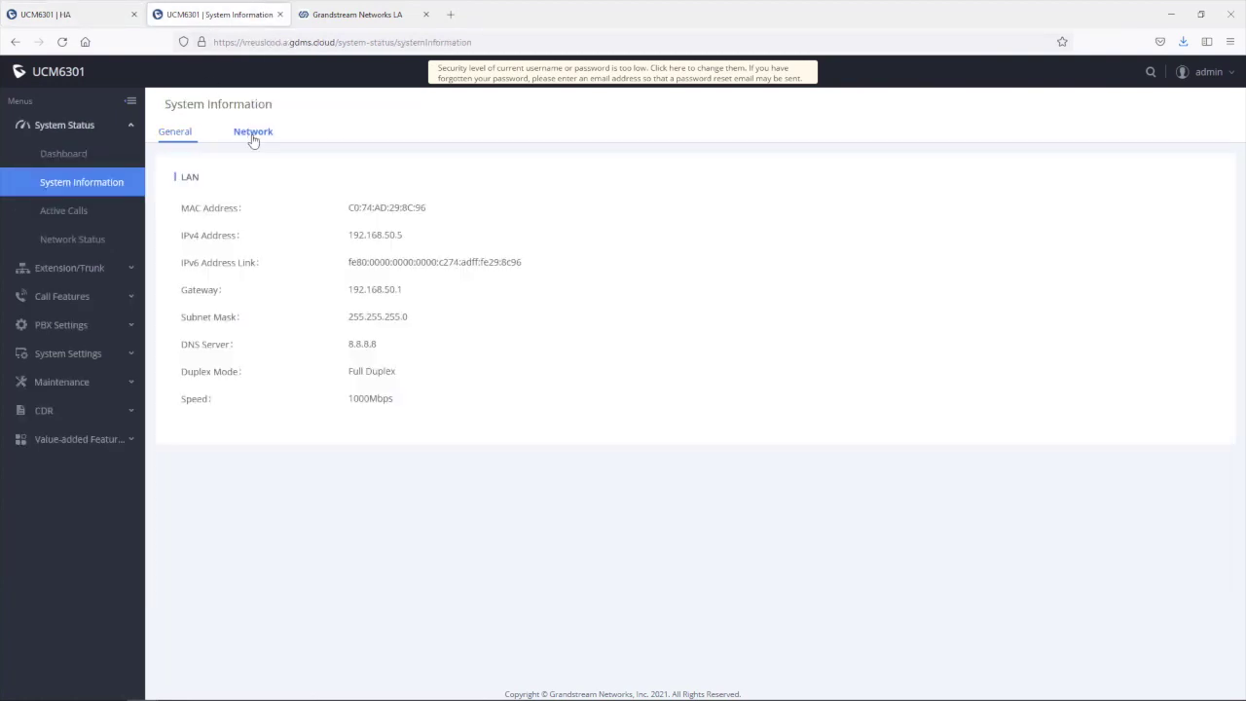
double_click(375, 235)
right_click(378, 237)
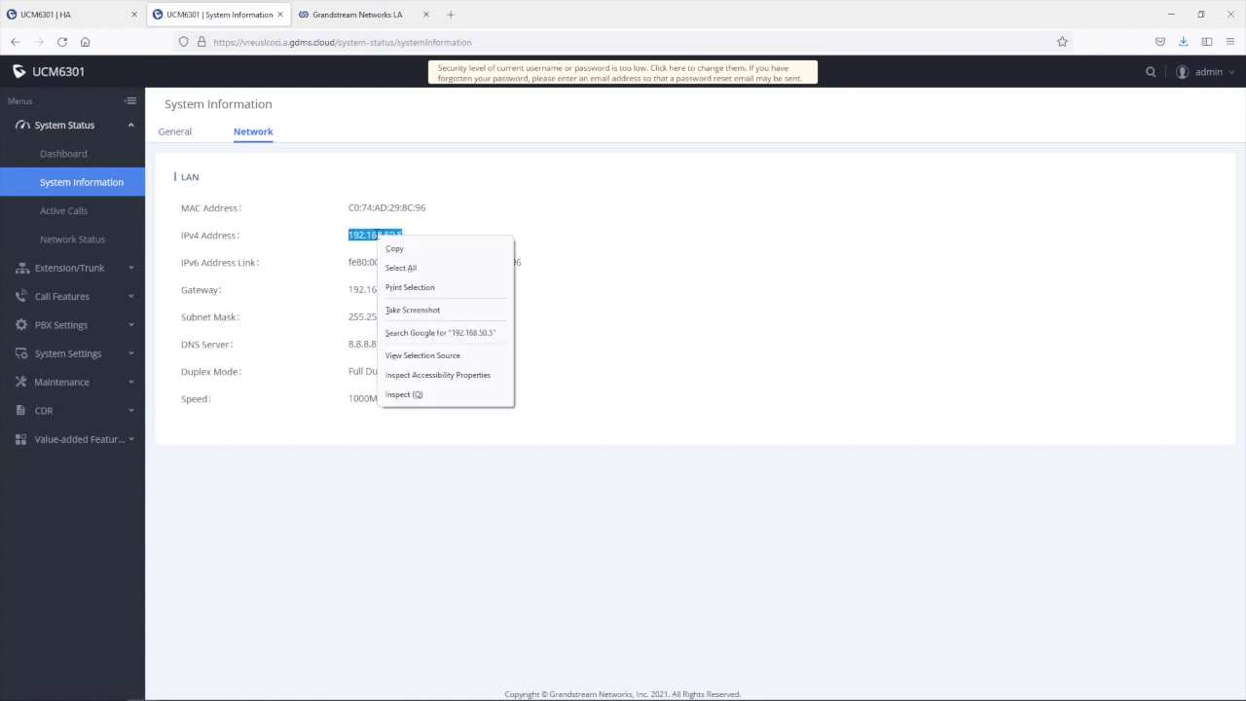
left_click(394, 249)
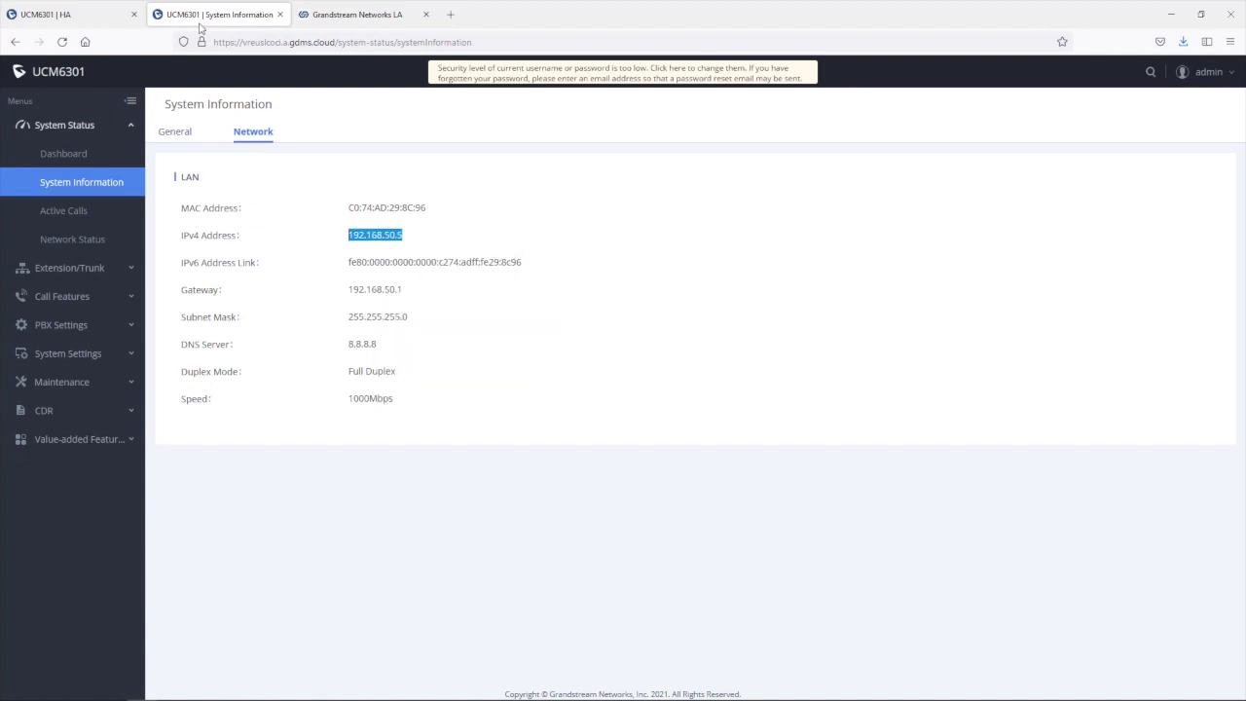
left_click(78, 16)
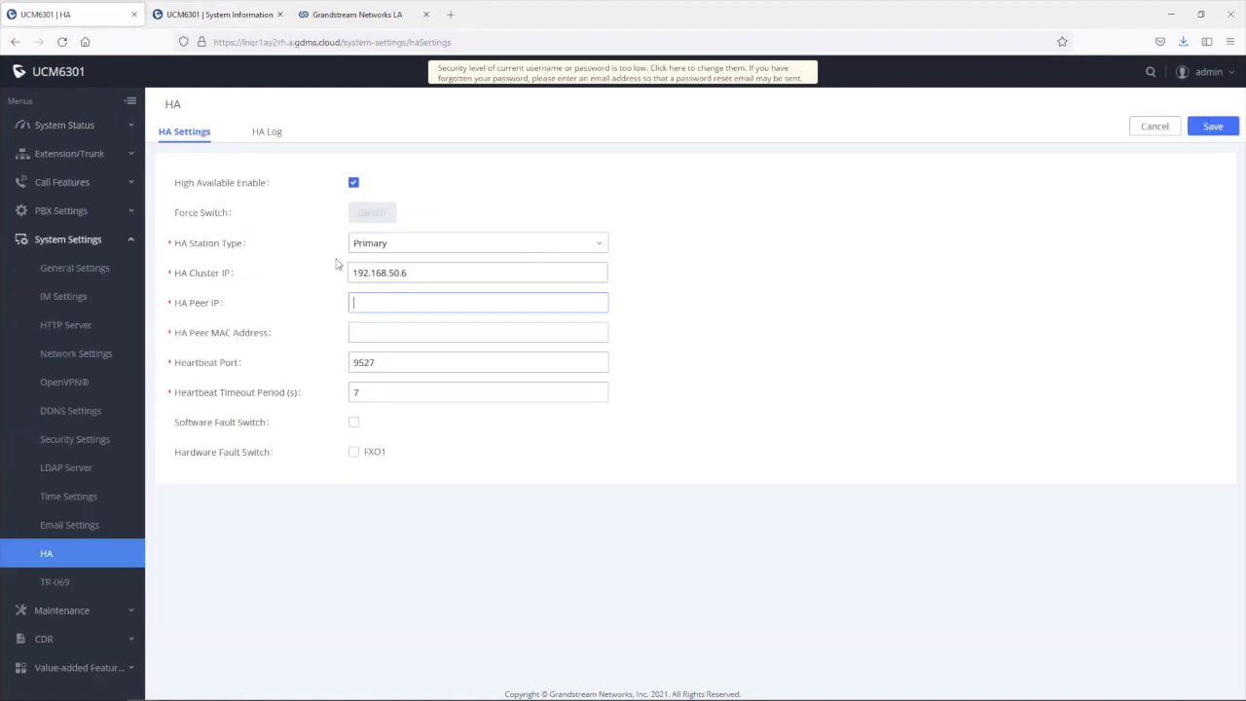
right_click(396, 314)
left_click(446, 393)
- Copy the peer's MAC C0:74:AD:29:8C:96 into HA Peer MAC Address
mouse_move(183, 341)
left_click(222, 14)
left_click_drag(428, 208, 337, 211)
right_click(355, 208)
left_click(376, 223)
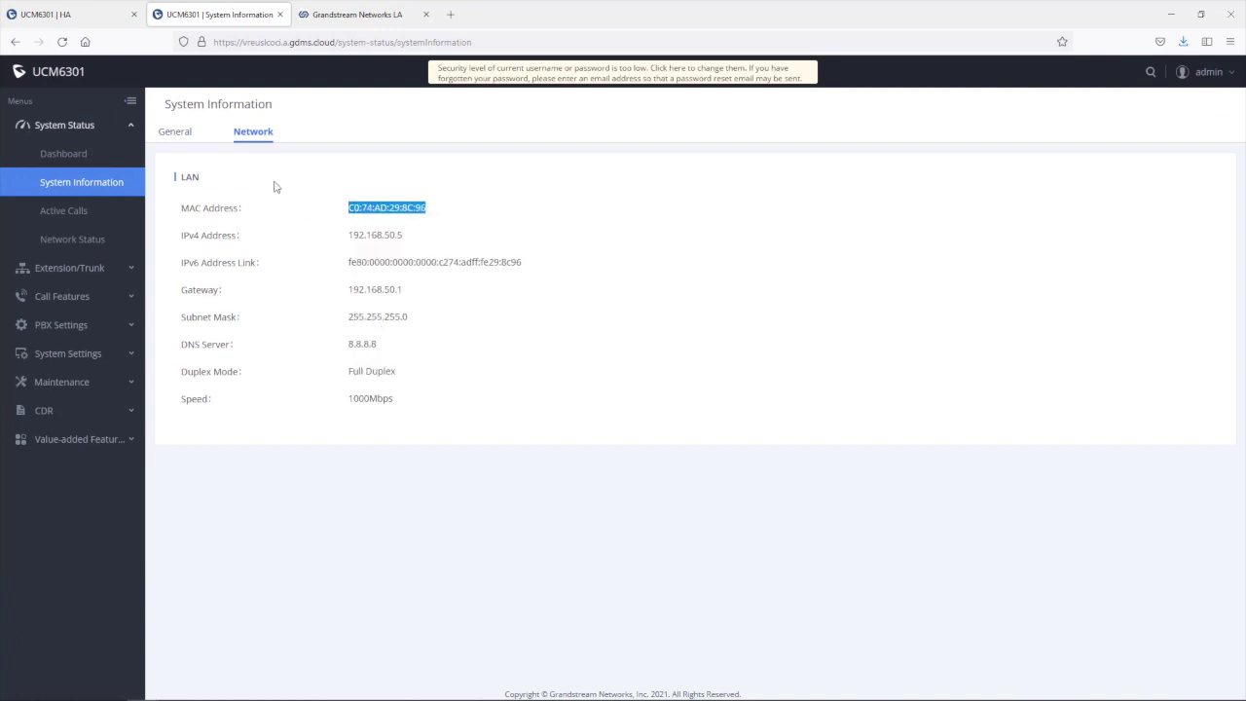
left_click(58, 16)
right_click(403, 332)
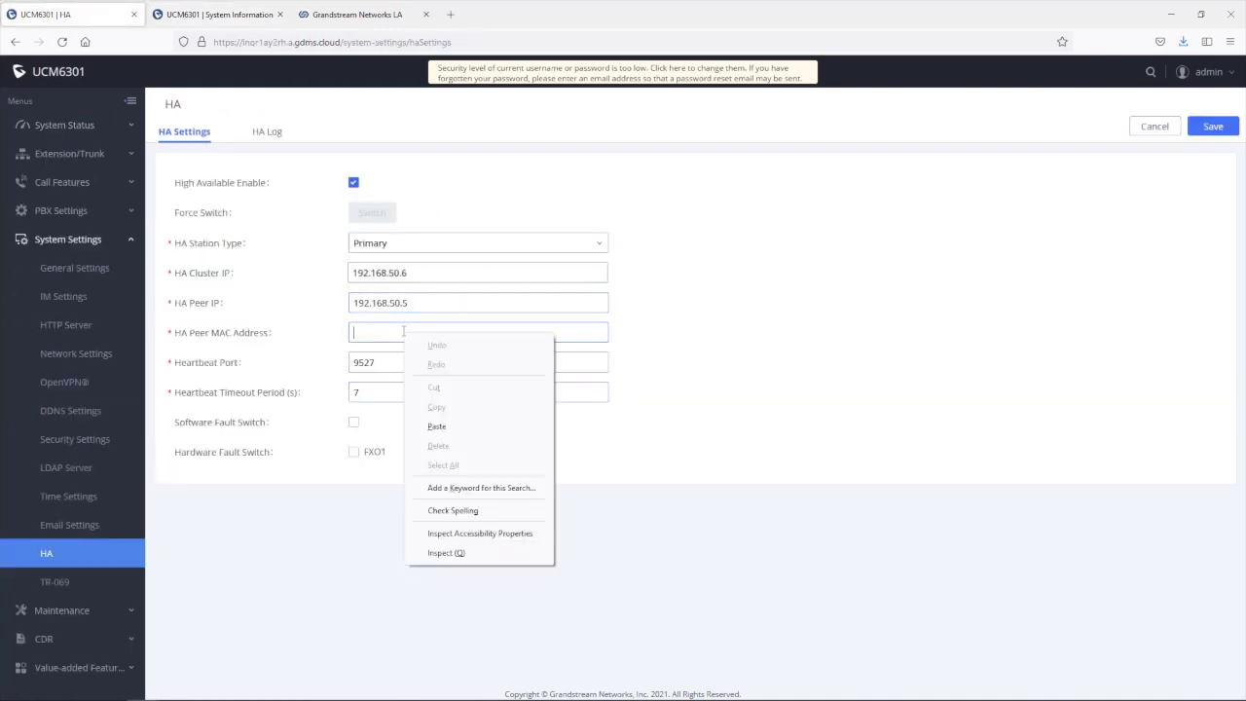
left_click(437, 426)
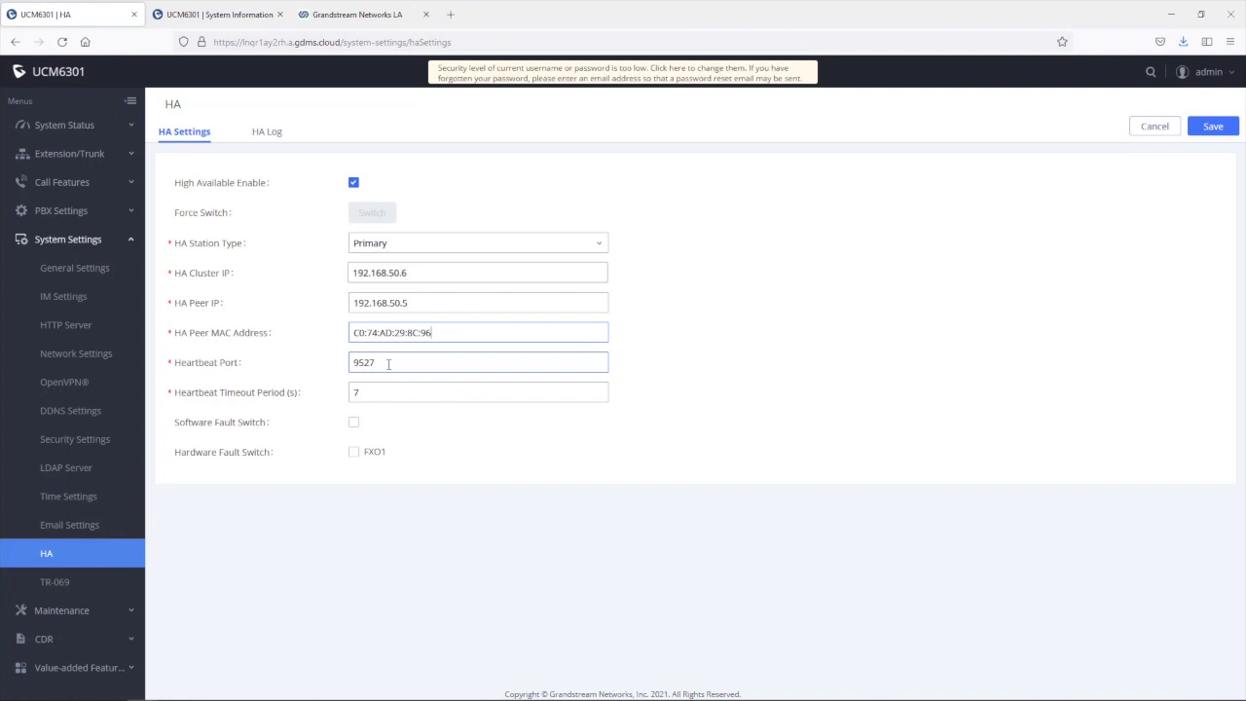
left_click(379, 396)
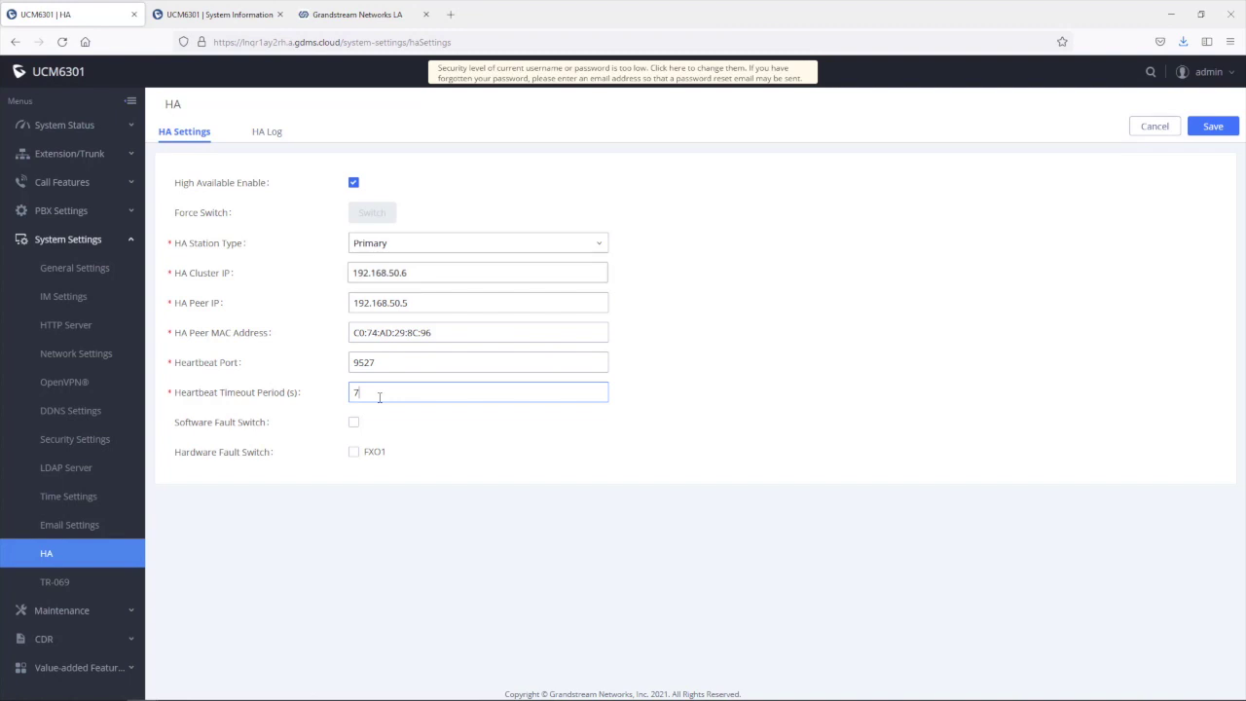
- Change Heartbeat Timeout Period from 7 to 3 and tick Software and FXO1 Hardware Fault Switch
key("BackSpace")
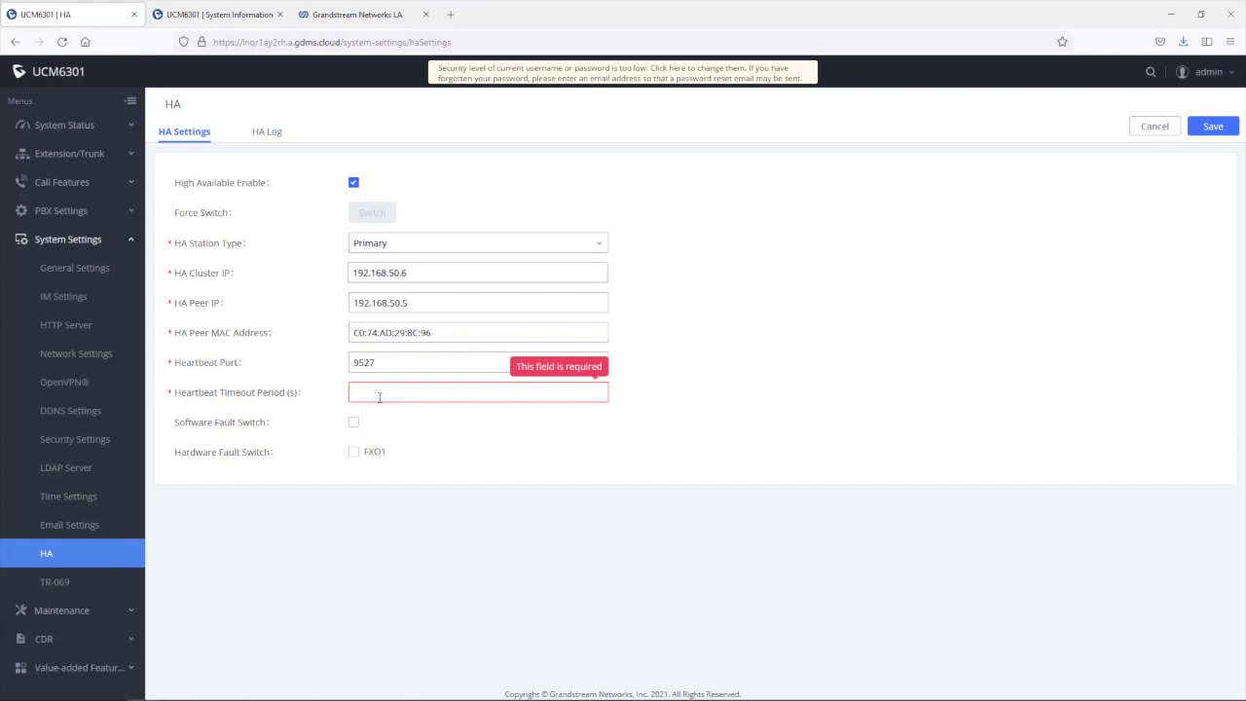
type("3")
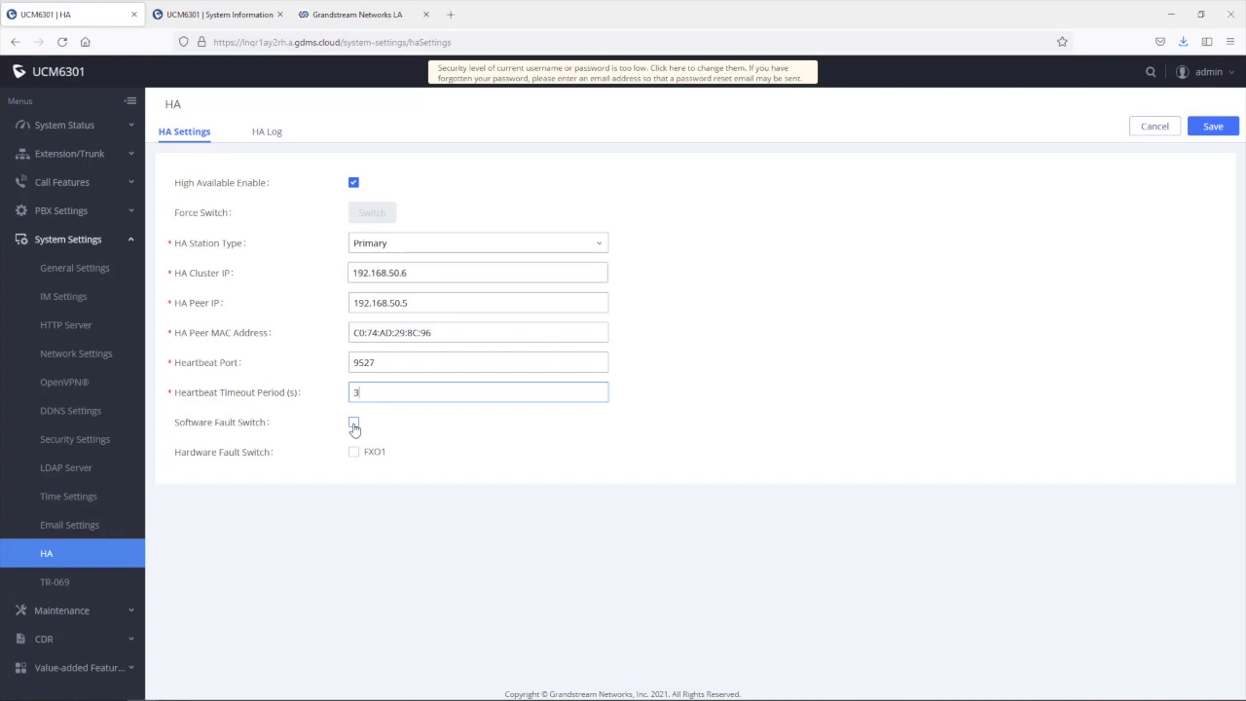
left_click(354, 425)
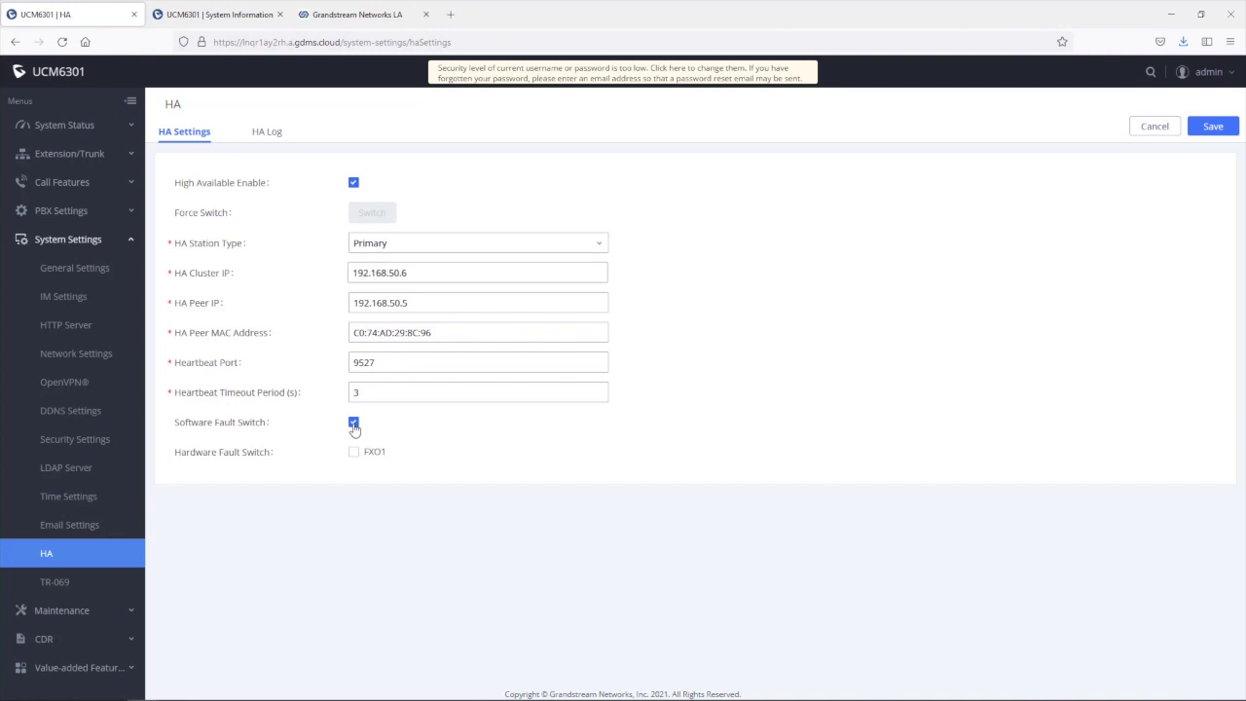
left_click(353, 453)
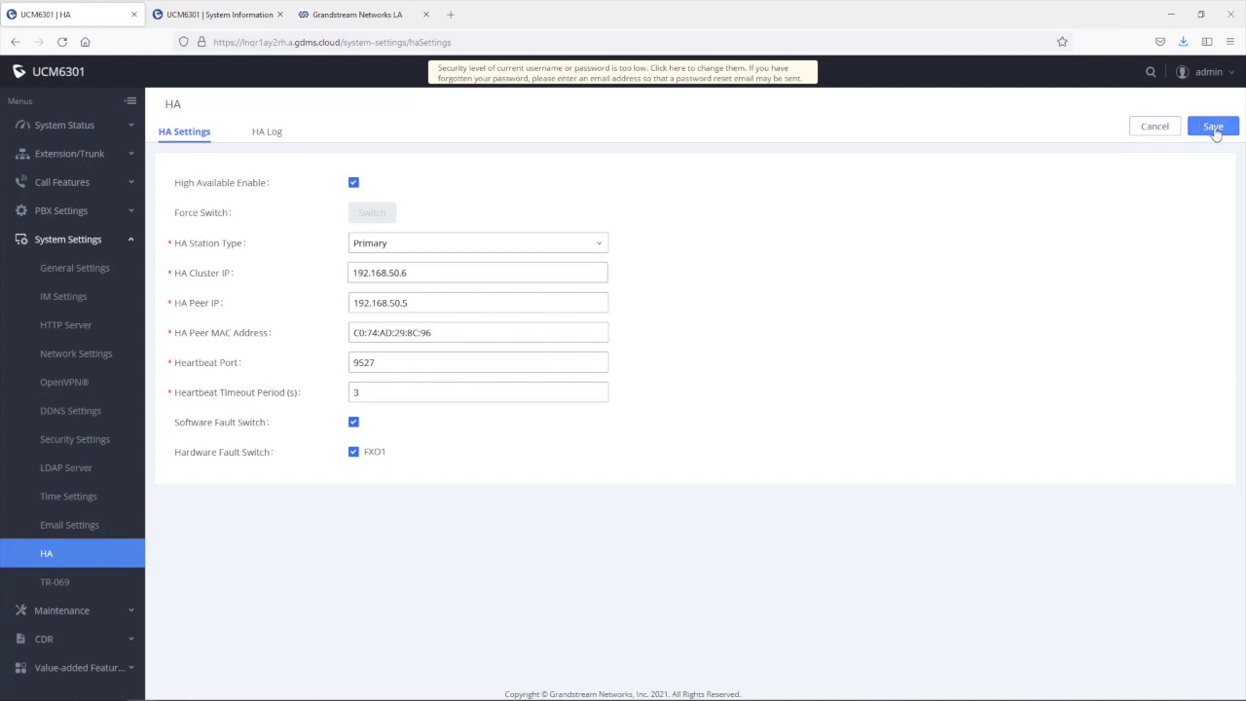
- Save the primary's HA configuration and confirm the reboot
left_click(1212, 128)
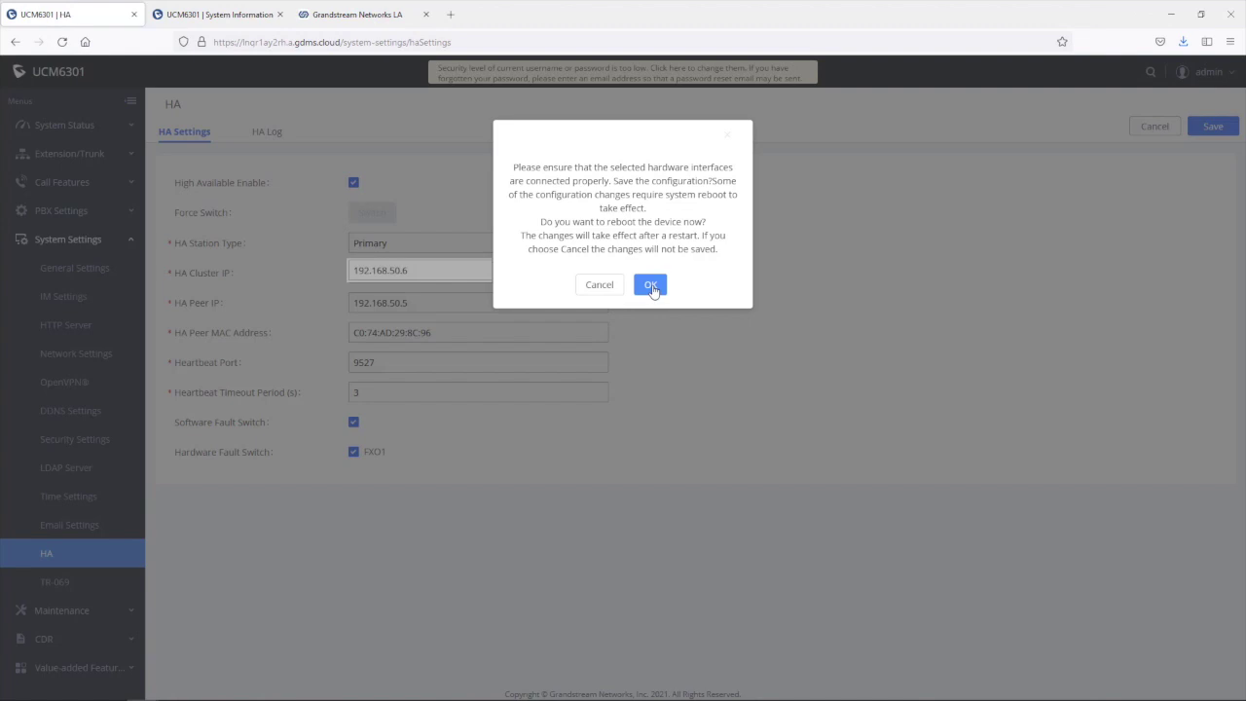
left_click(651, 286)
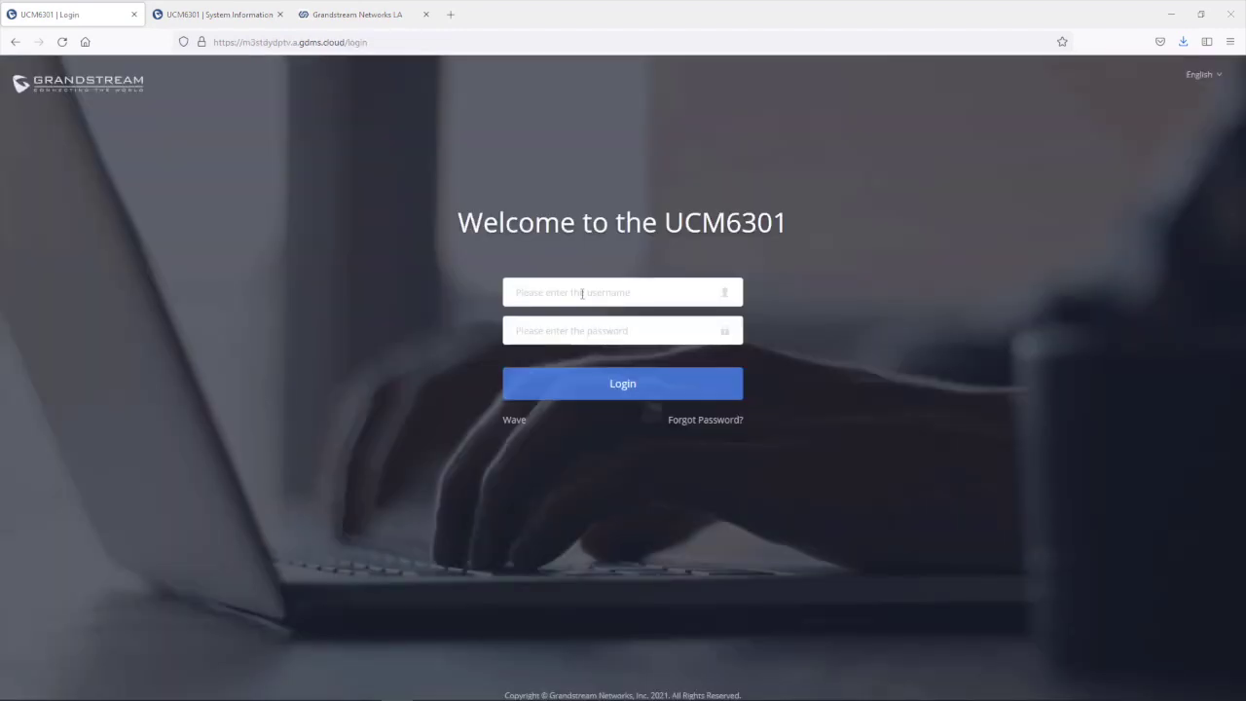
- Log in to the primary UCM as admin with the account password
left_click(582, 293)
type("admin")
key("Tab")
type("********")
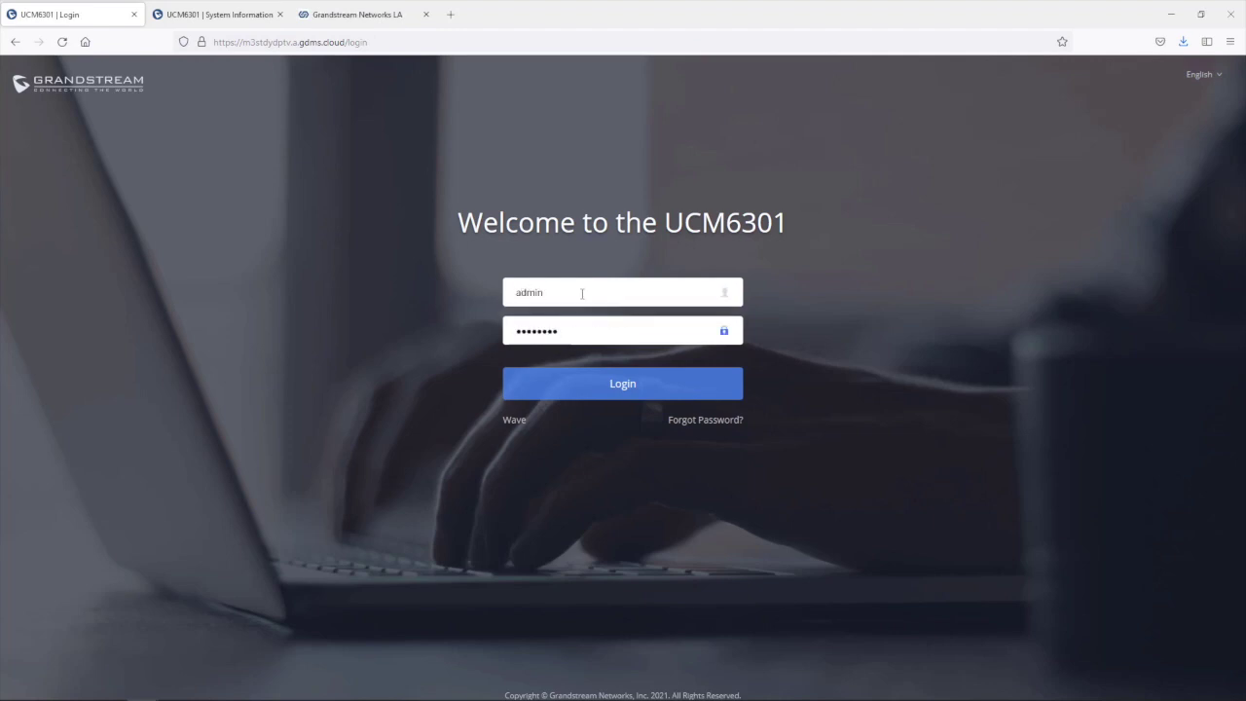
left_click(620, 381)
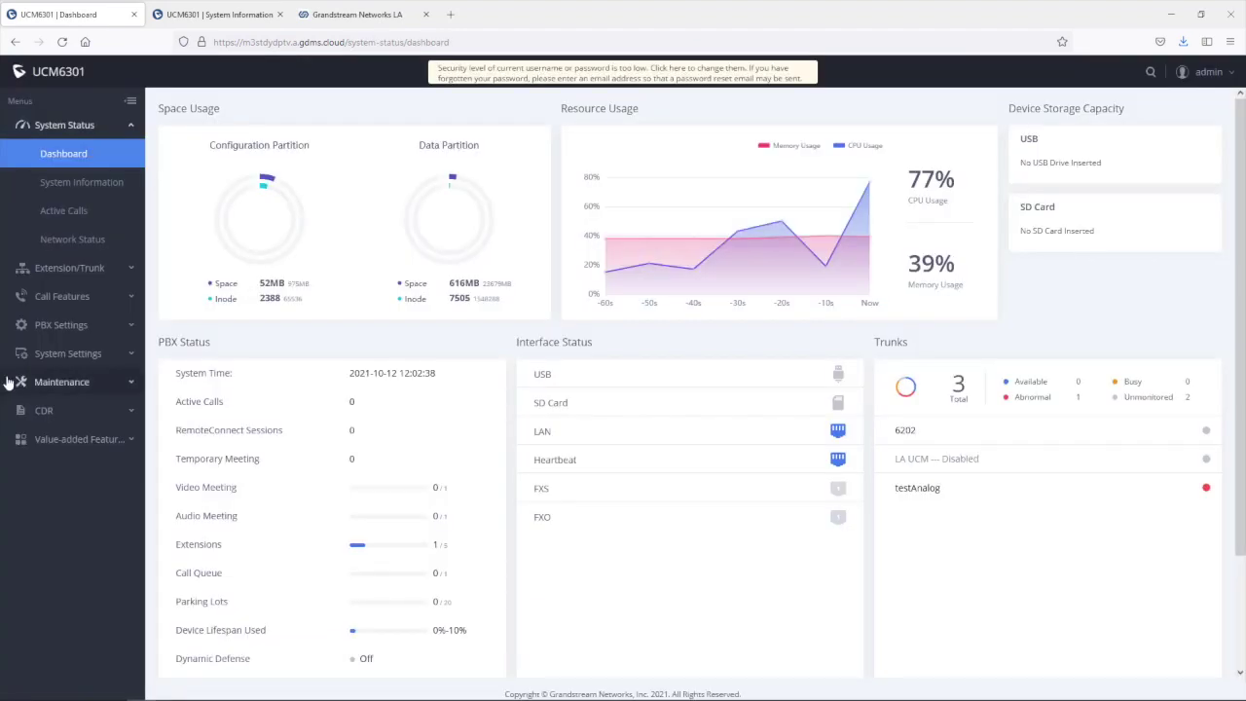
- Check the HA Status tab showing Standalone status and Active role, then switch to the second unit
left_click(64, 354)
left_click(60, 561)
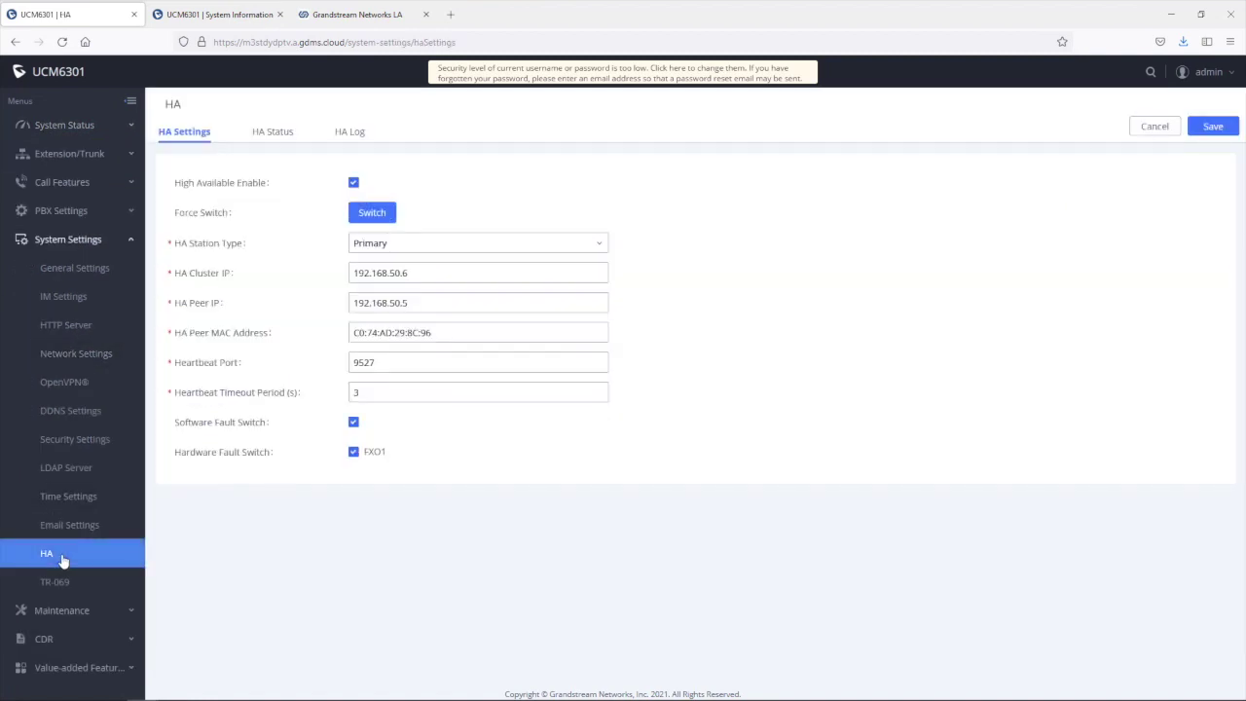
left_click(270, 135)
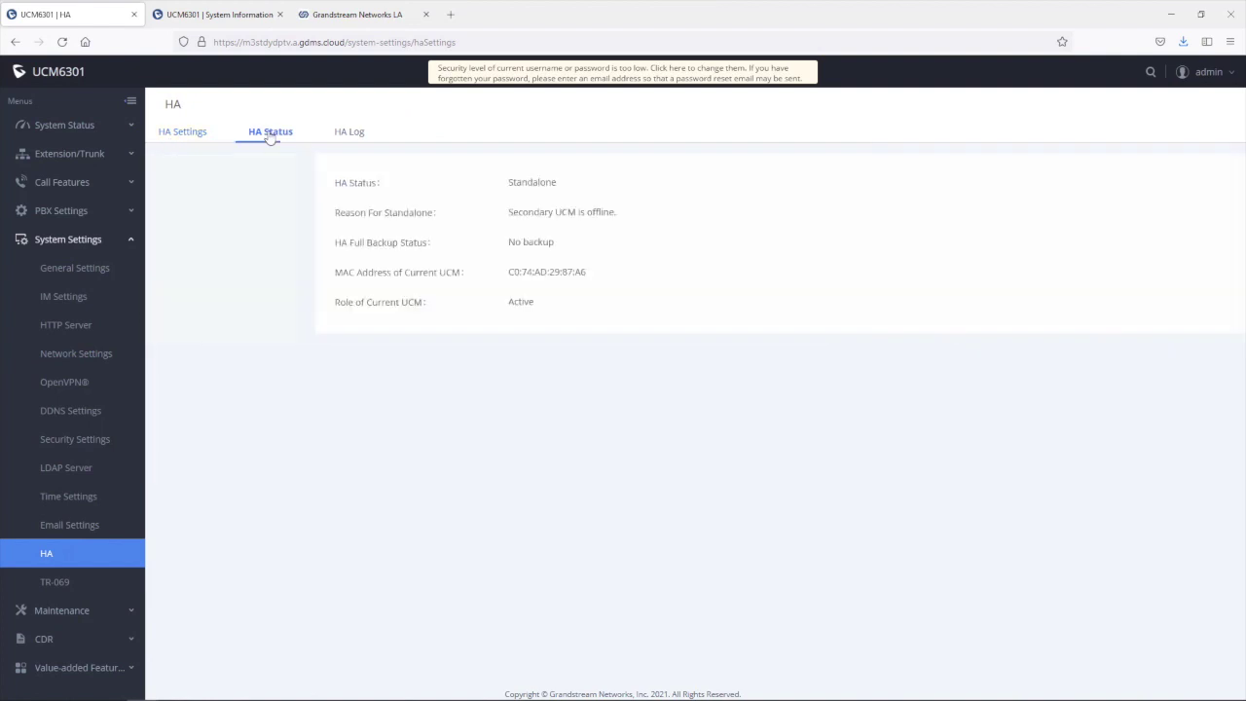
double_click(352, 303)
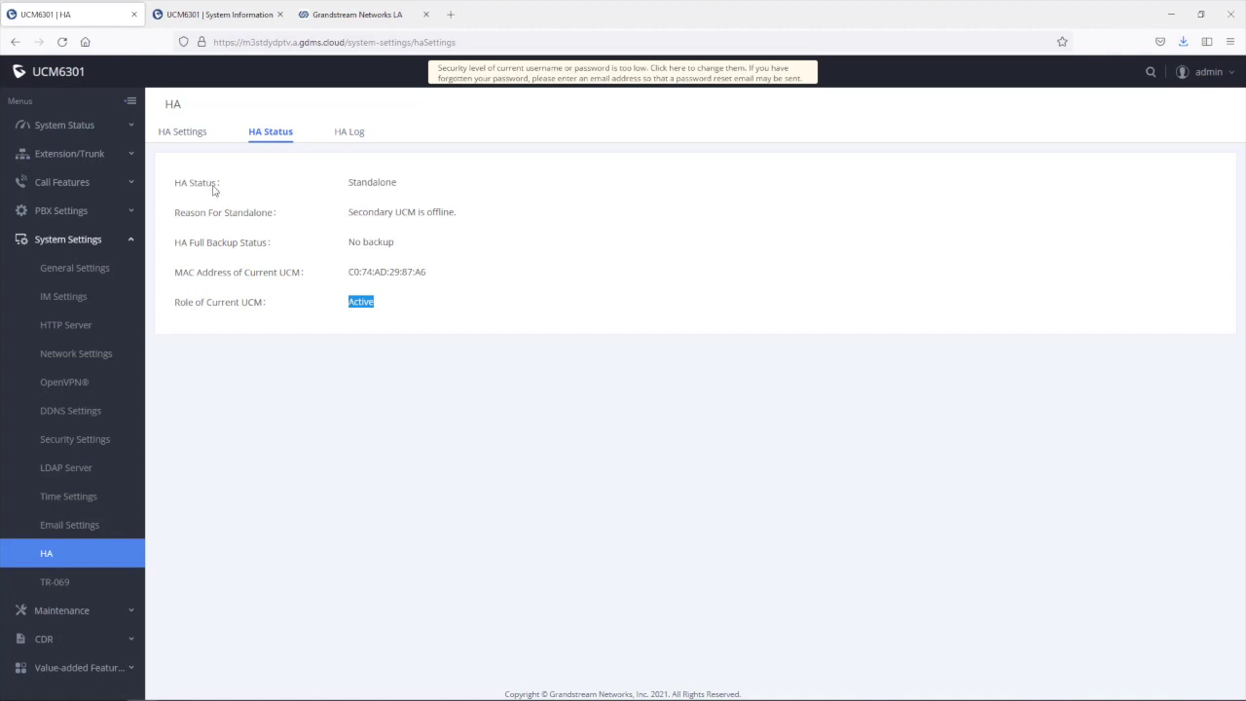
left_click_drag(409, 185, 344, 185)
left_click(195, 14)
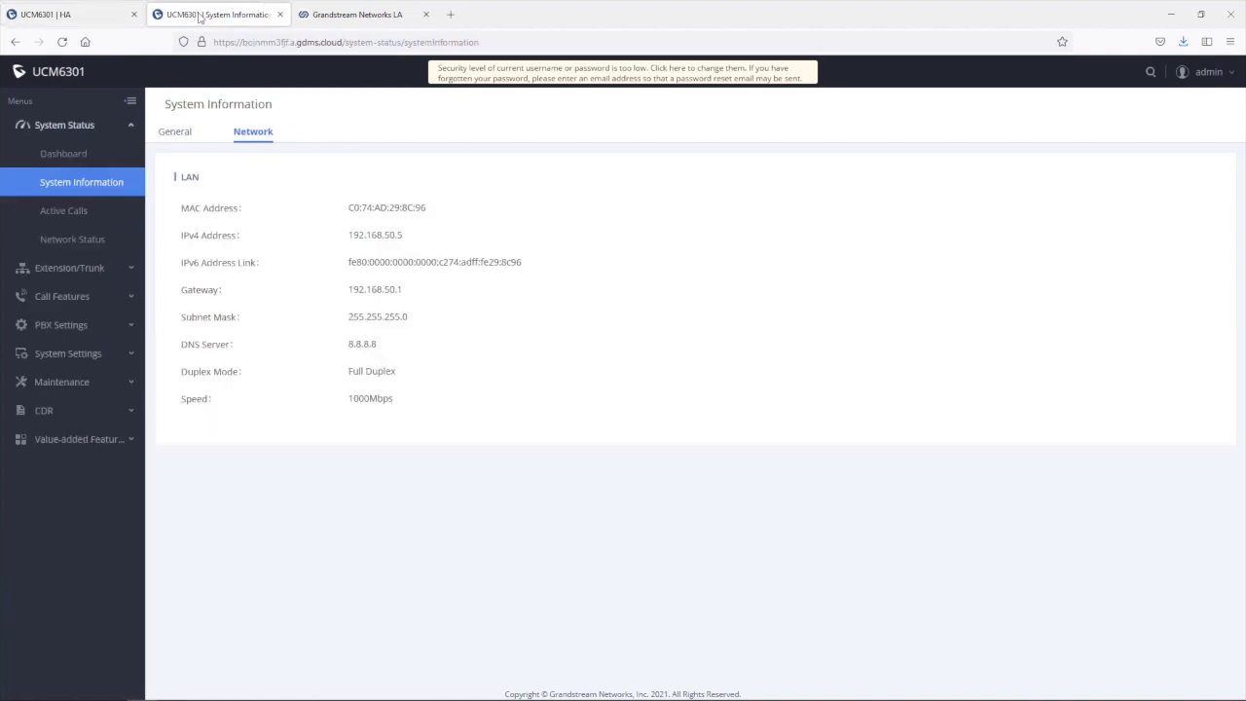
- Tick High Available Enable on the second UCM's HA settings page
left_click(74, 356)
left_click(70, 557)
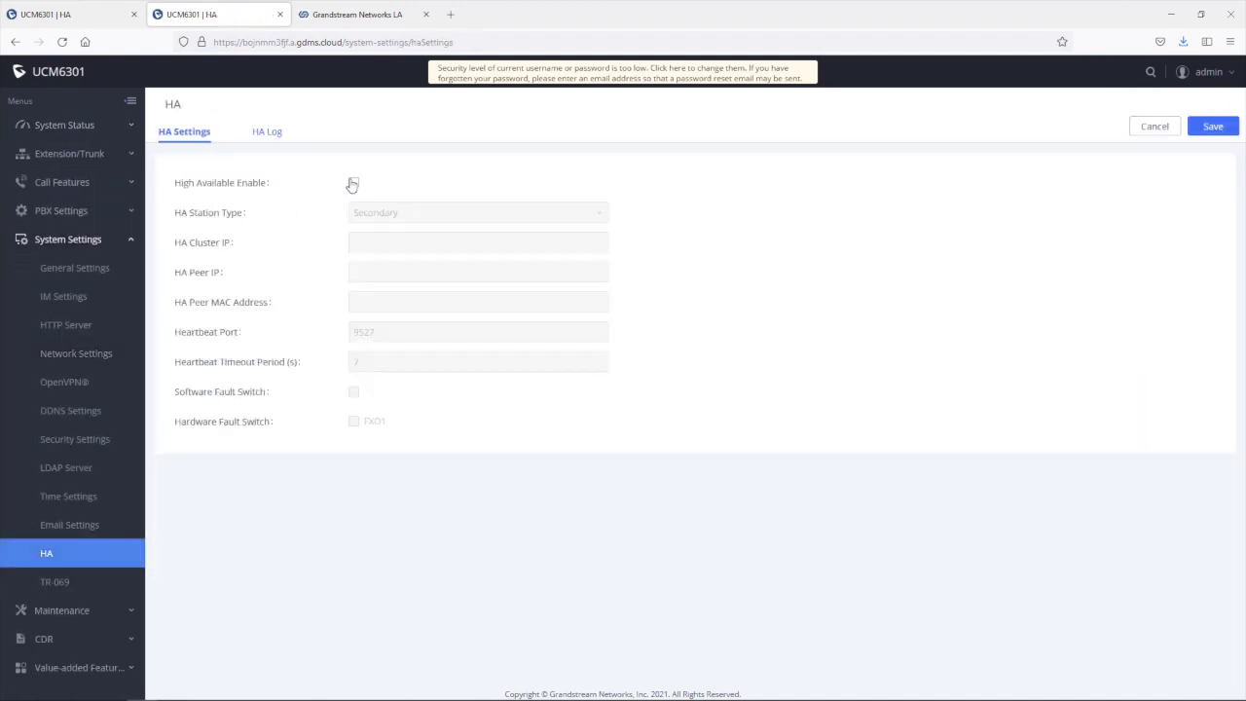
left_click(353, 184)
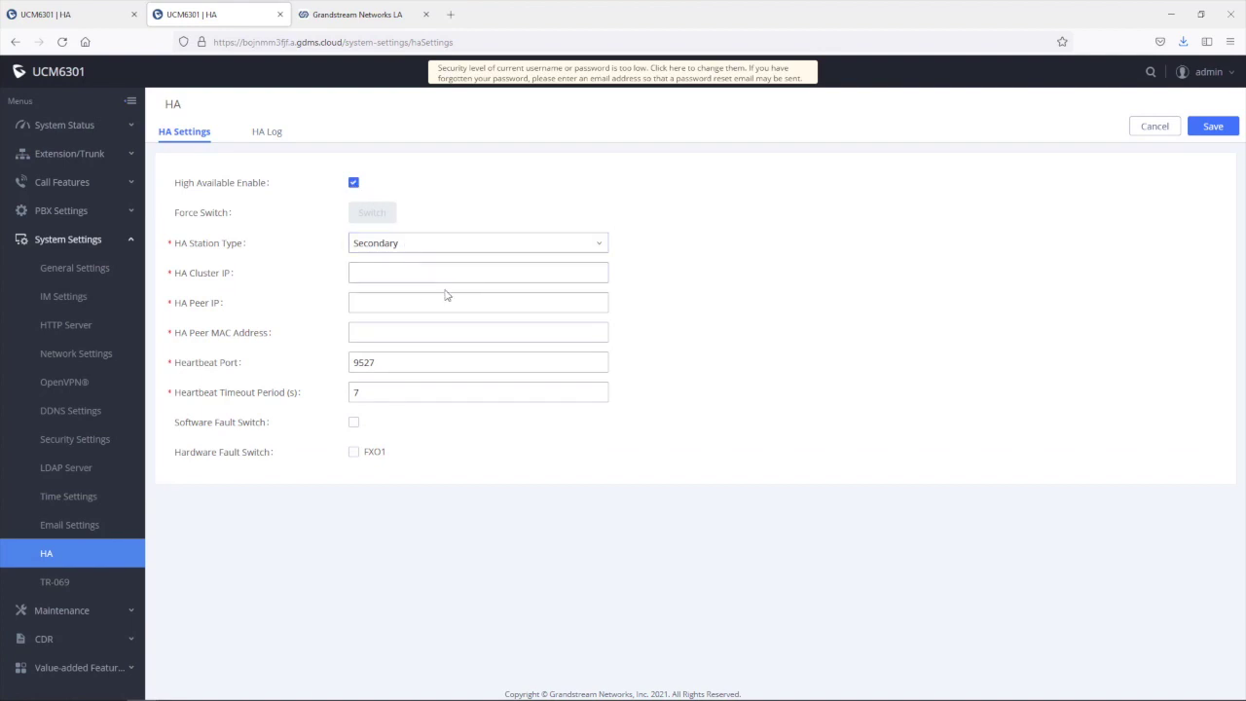
- Copy the primary's MAC C0:74:AD:29:87:A6 into the second unit's HA Peer MAC Address
left_click(80, 16)
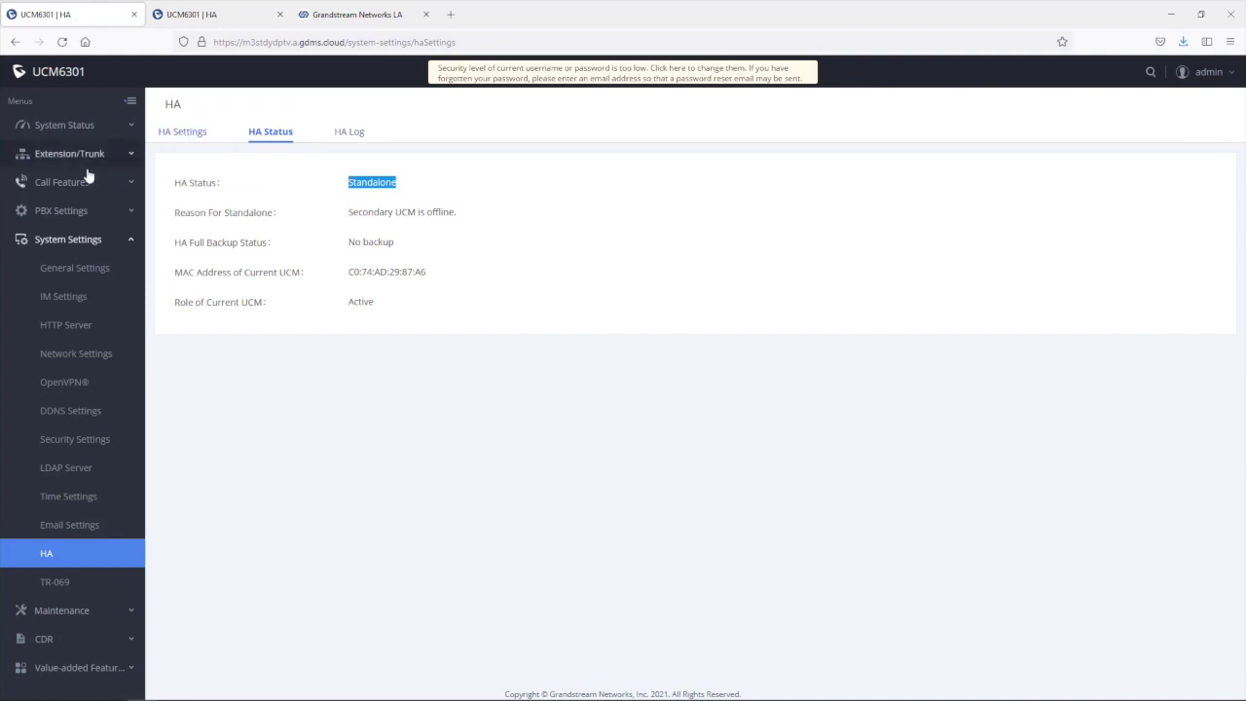
left_click(78, 126)
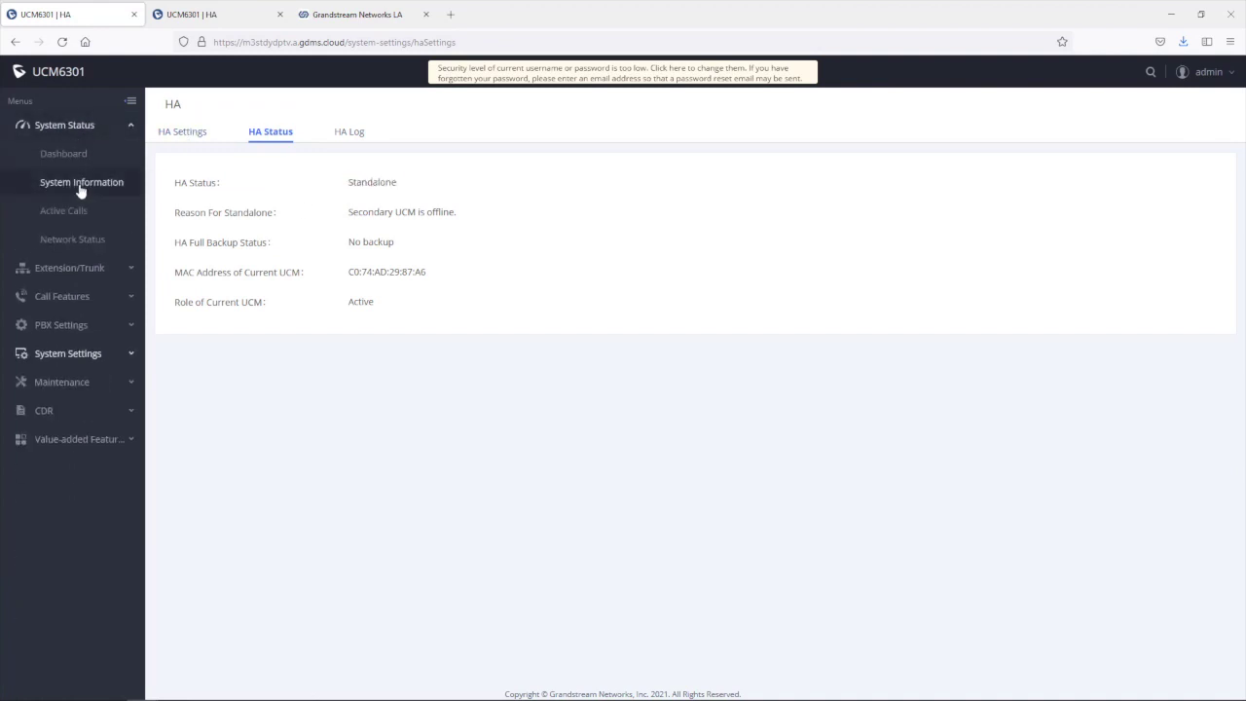
left_click(79, 177)
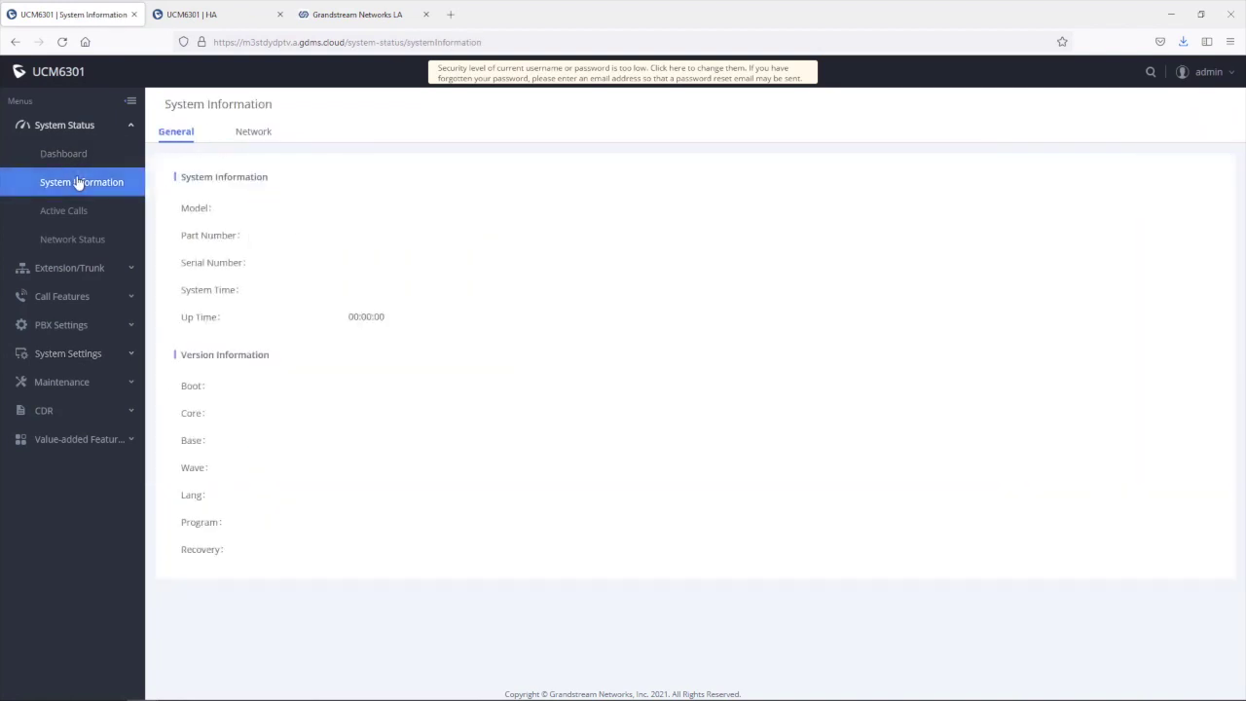
left_click(248, 136)
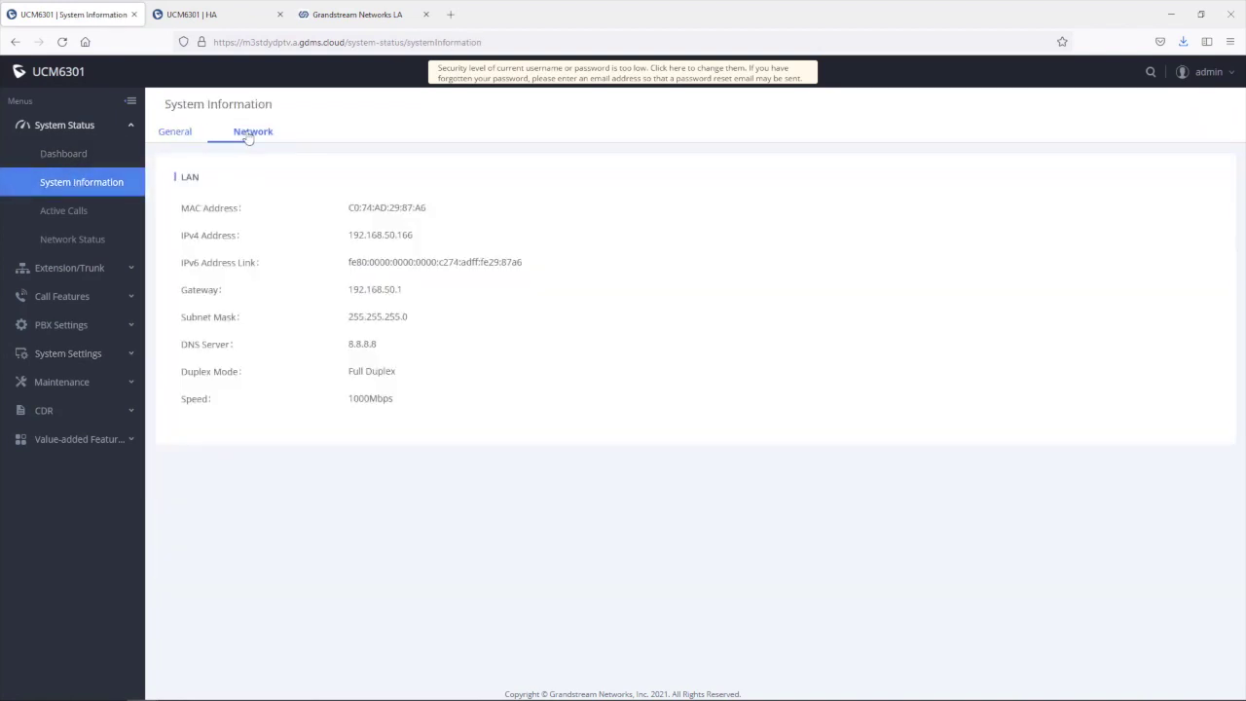
left_click_drag(429, 209, 334, 212)
right_click(381, 207)
left_click(409, 225)
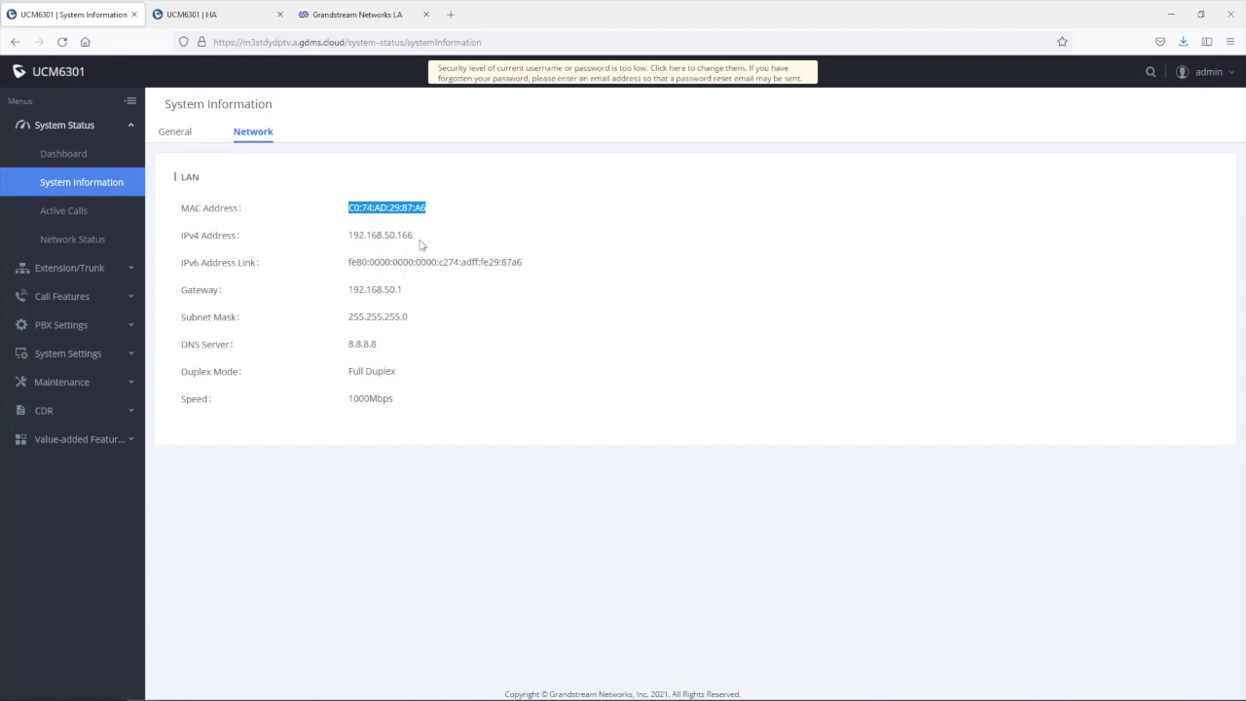
left_click(222, 16)
left_click(373, 328)
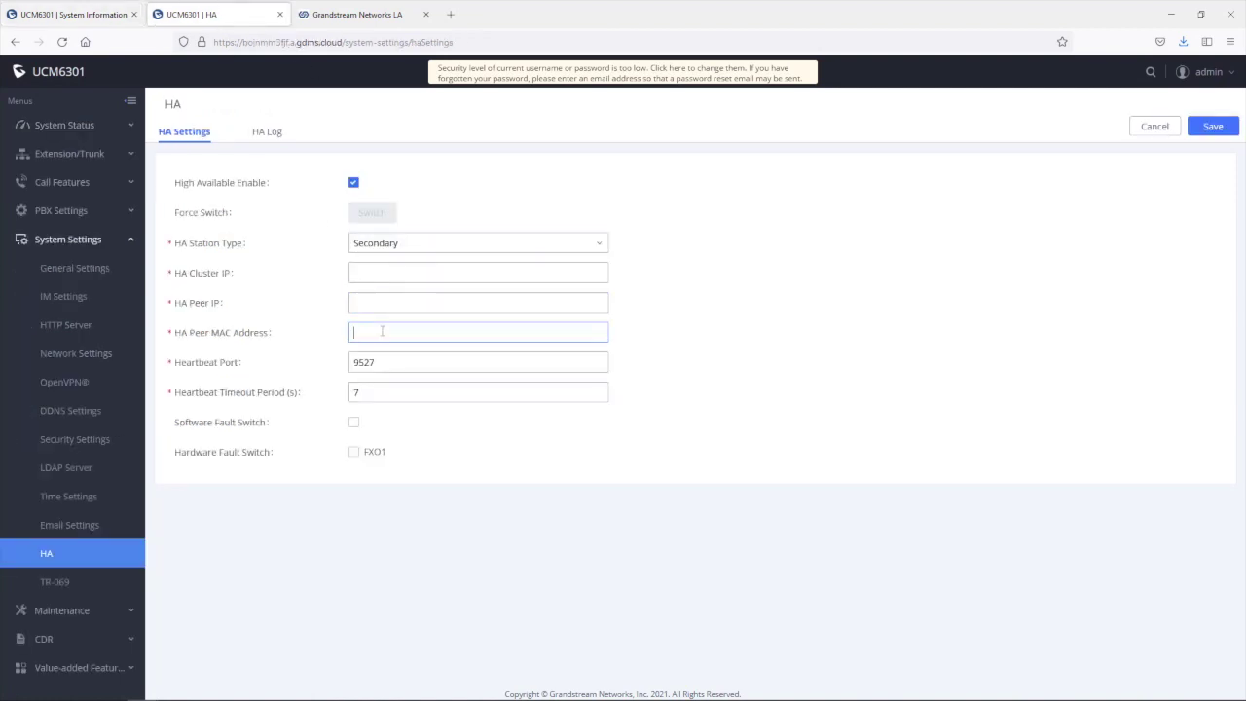
key("ctrl+v")
- Paste the primary's IP 192.168.50.166 as HA Peer IP and enter cluster IP 192.168.50.6
left_click(87, 13)
left_click_drag(417, 236, 347, 237)
right_click(358, 236)
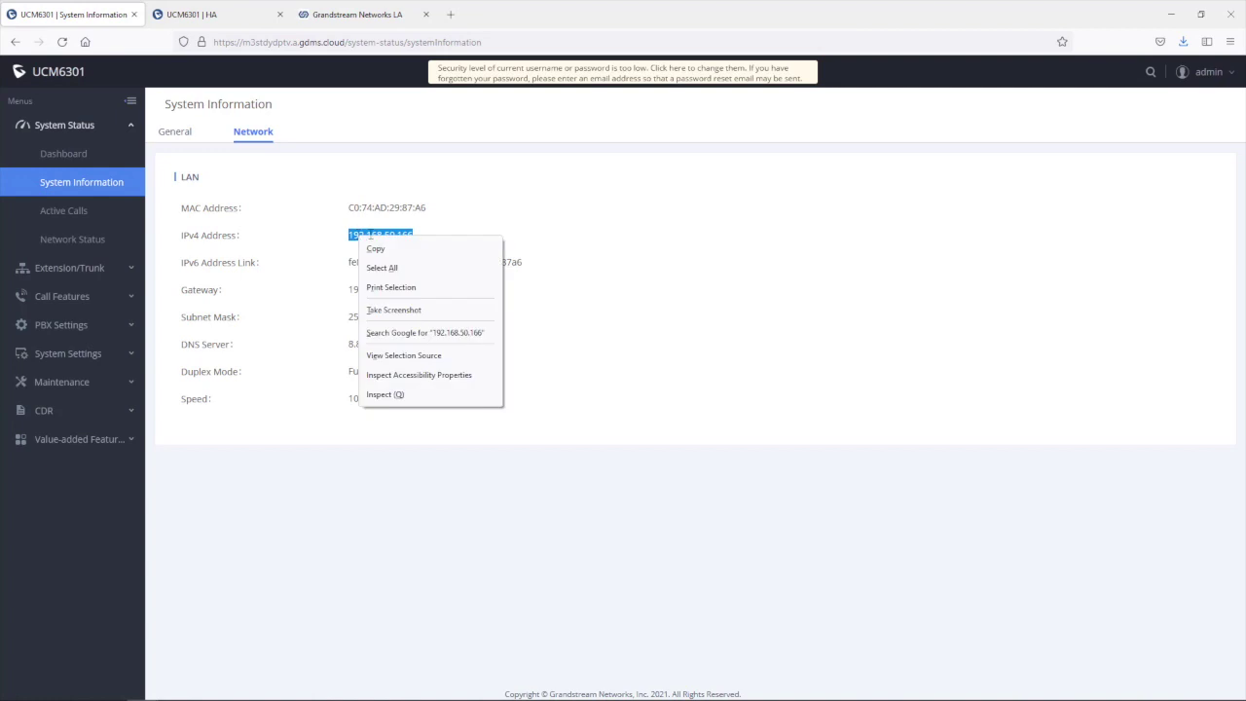
left_click(375, 248)
left_click(192, 14)
left_click(386, 302)
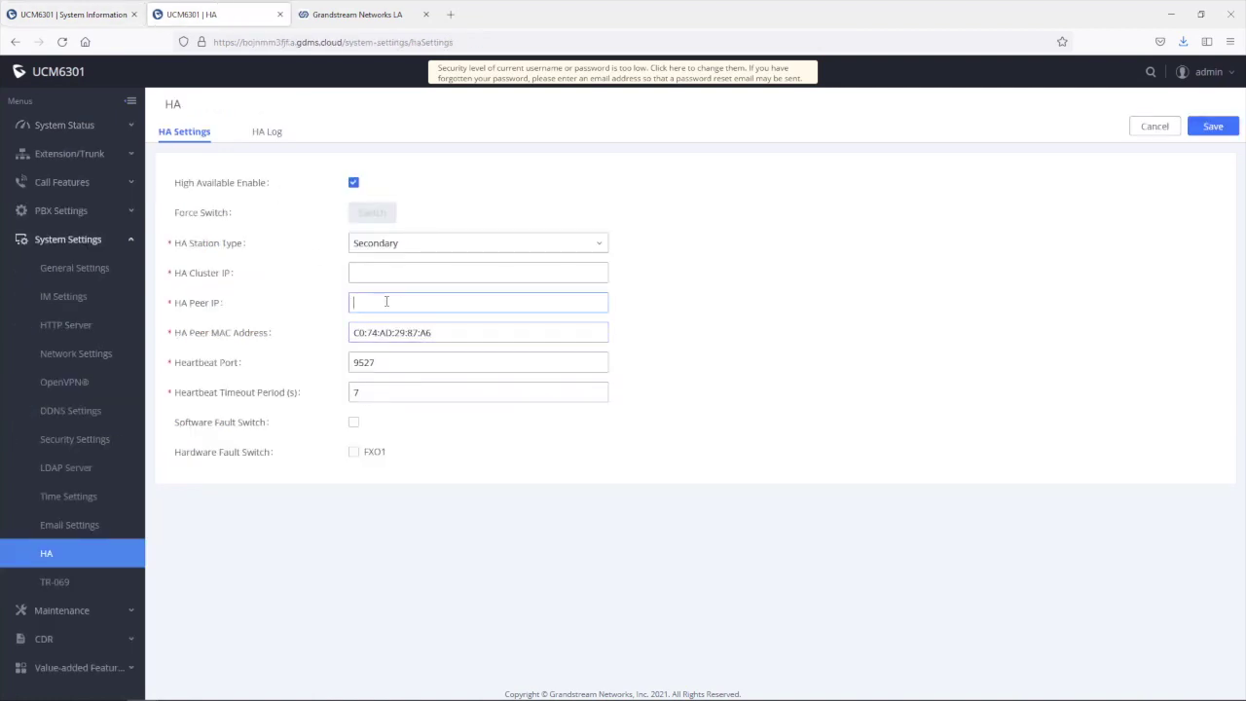
key("ctrl+v")
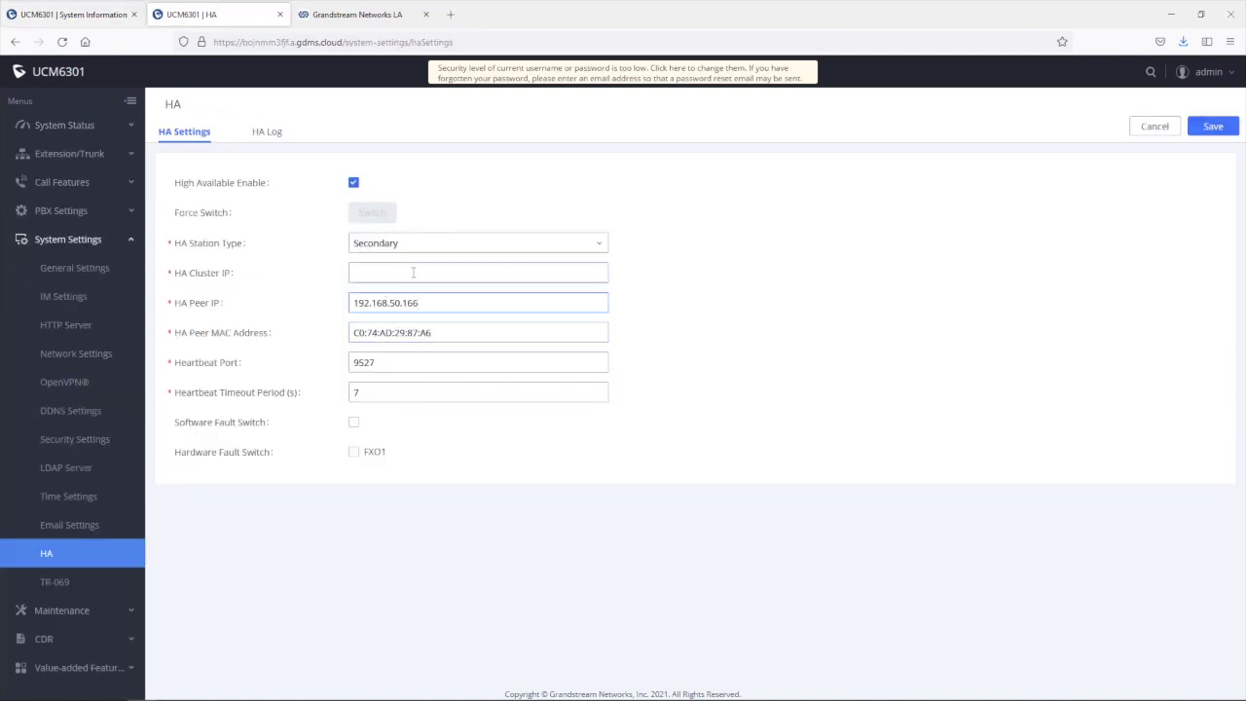
left_click(416, 274)
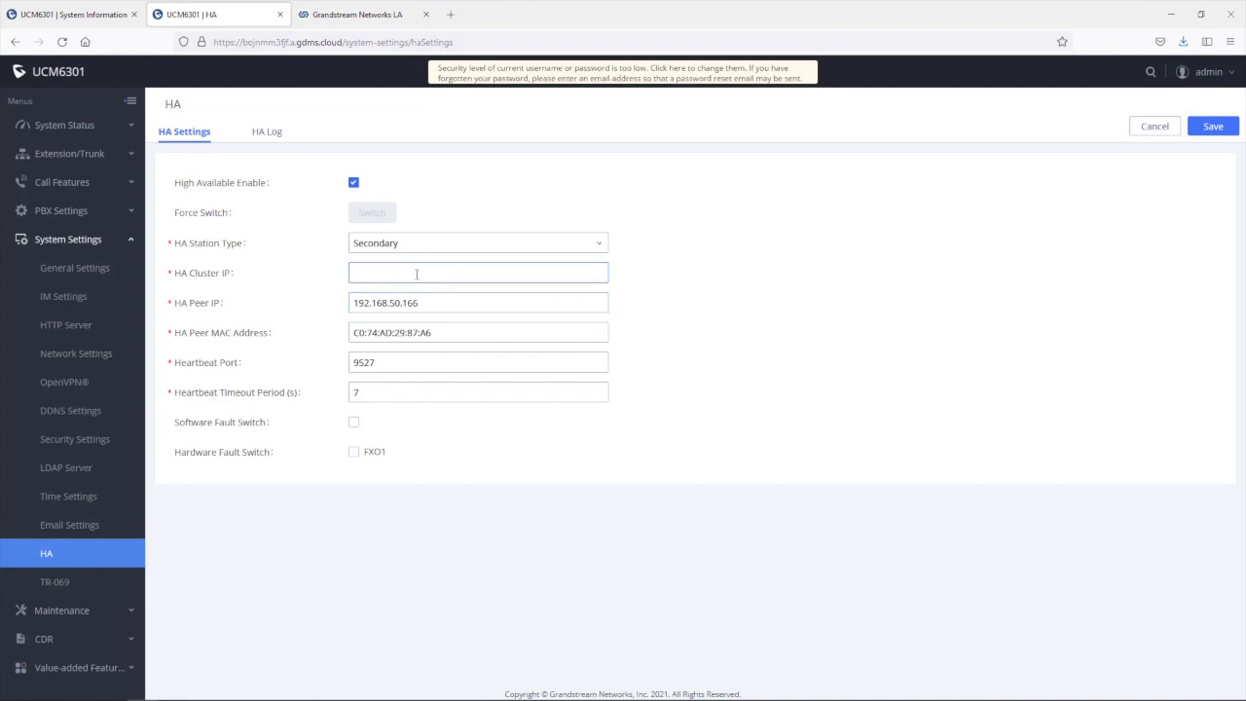
type("192.168.50.")
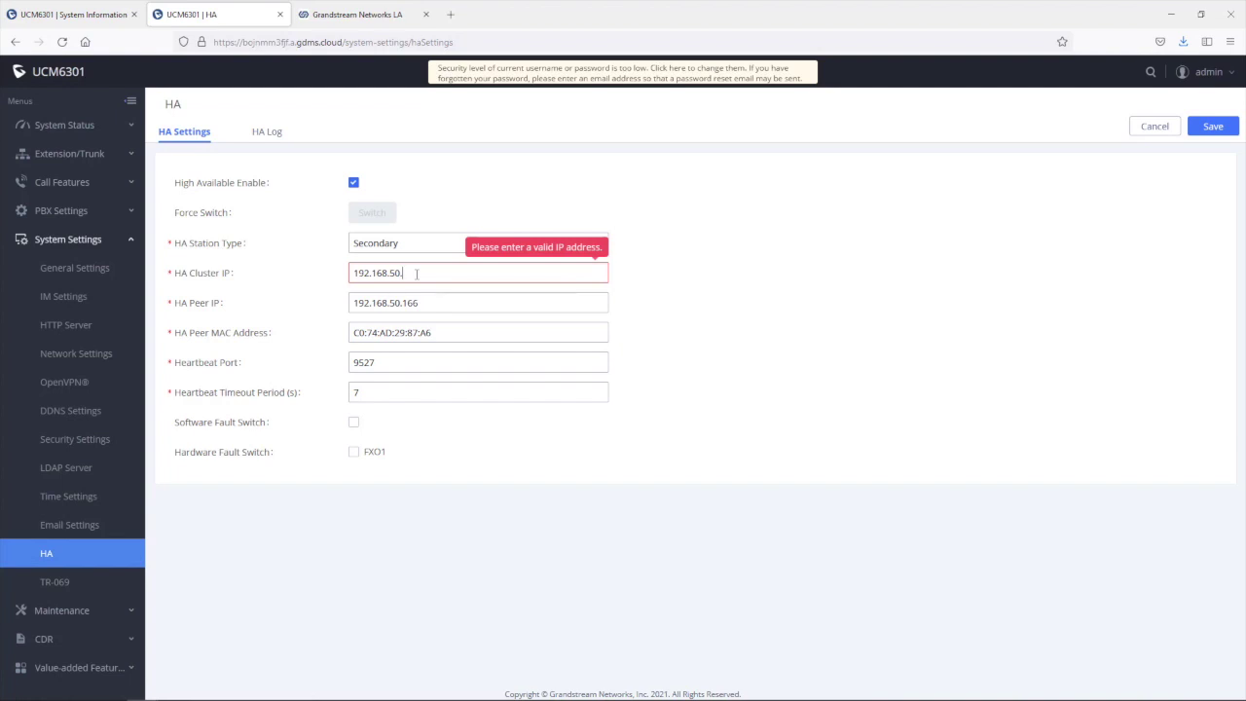
type("6")
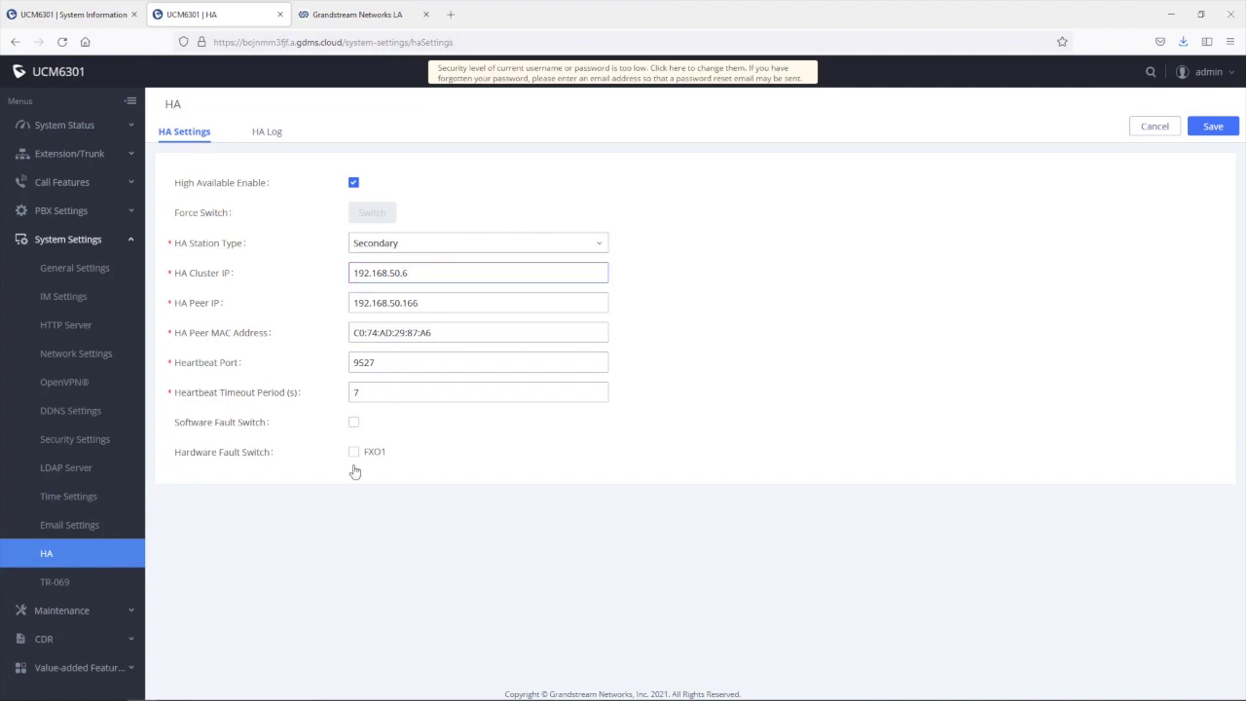
- Tick Software and FXO1 Hardware Fault Switch, save, and confirm the reboot
left_click(353, 422)
left_click(353, 453)
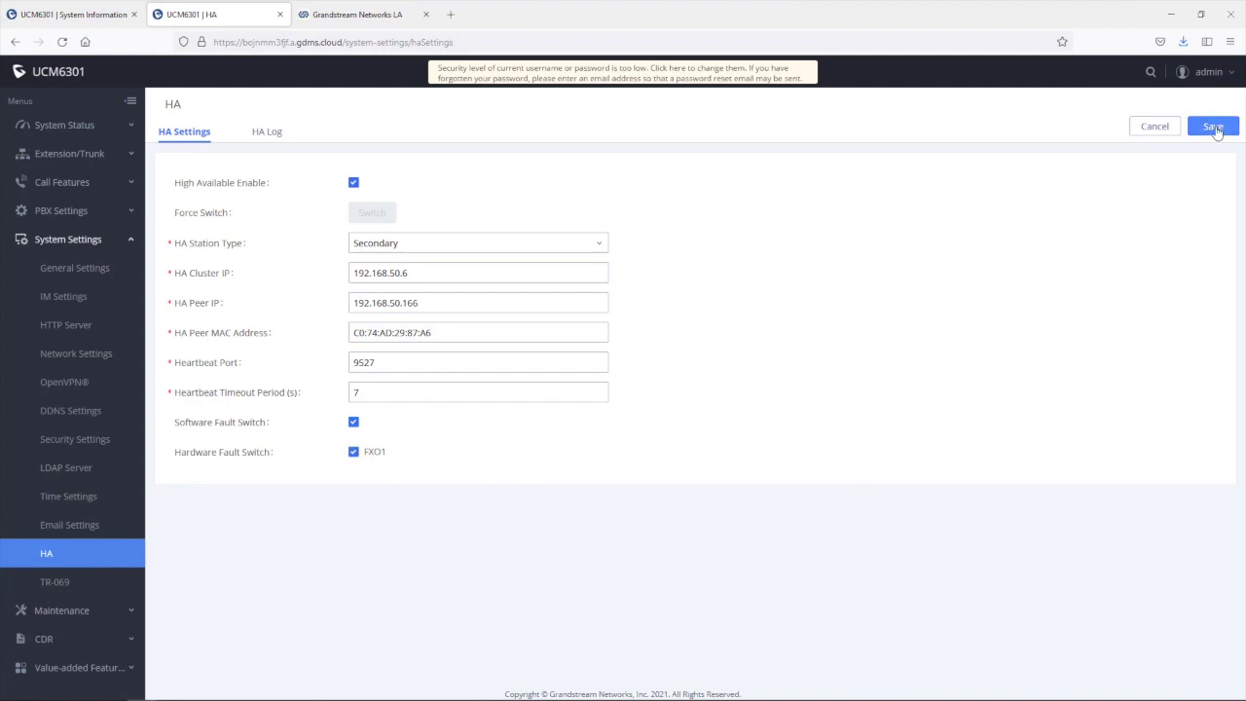
left_click(1212, 126)
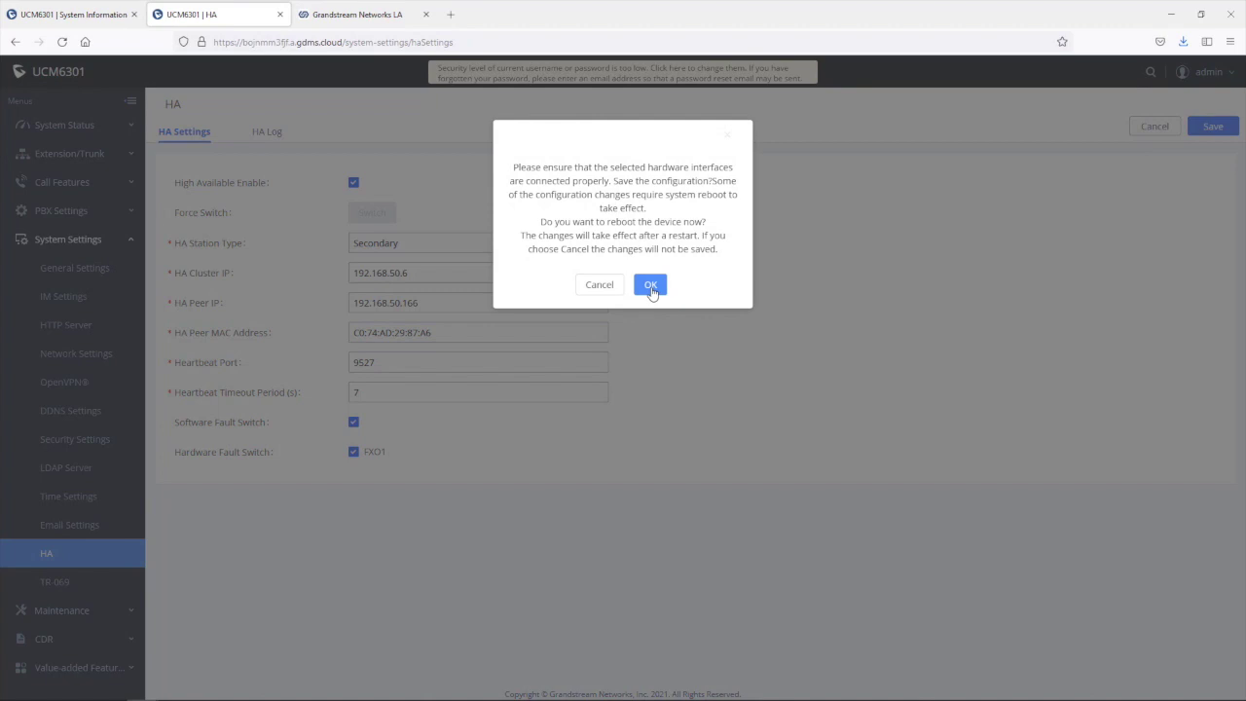
left_click(651, 288)
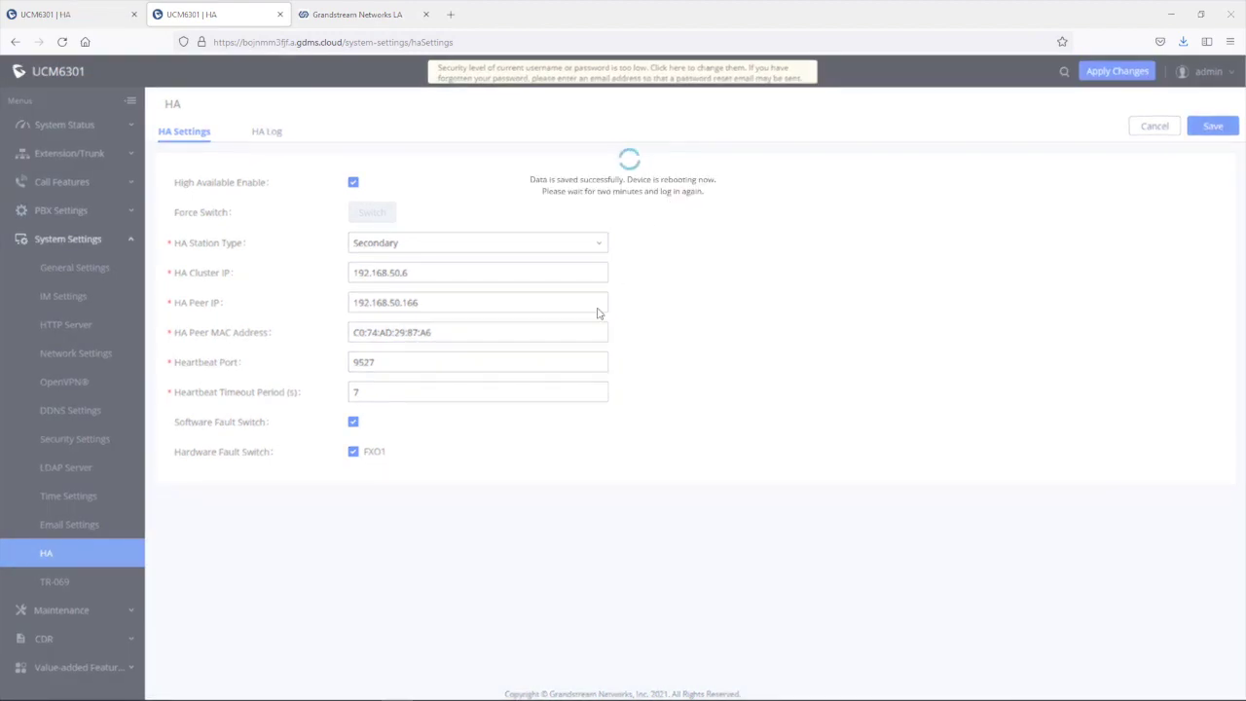
- Return to the first UCM's tab to view its HA Status reading Dual and Active
left_click(87, 16)
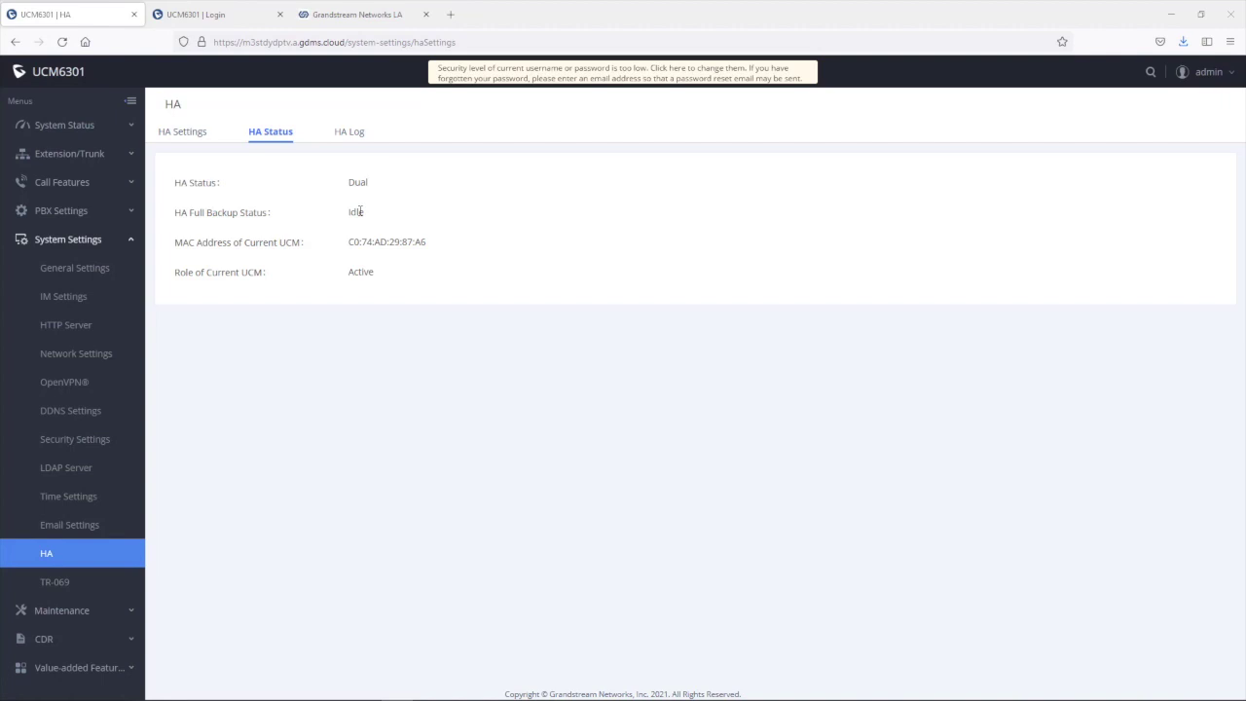
- Log into the second UCM as admin and open its HA settings, showing the Secondary station
left_click(220, 14)
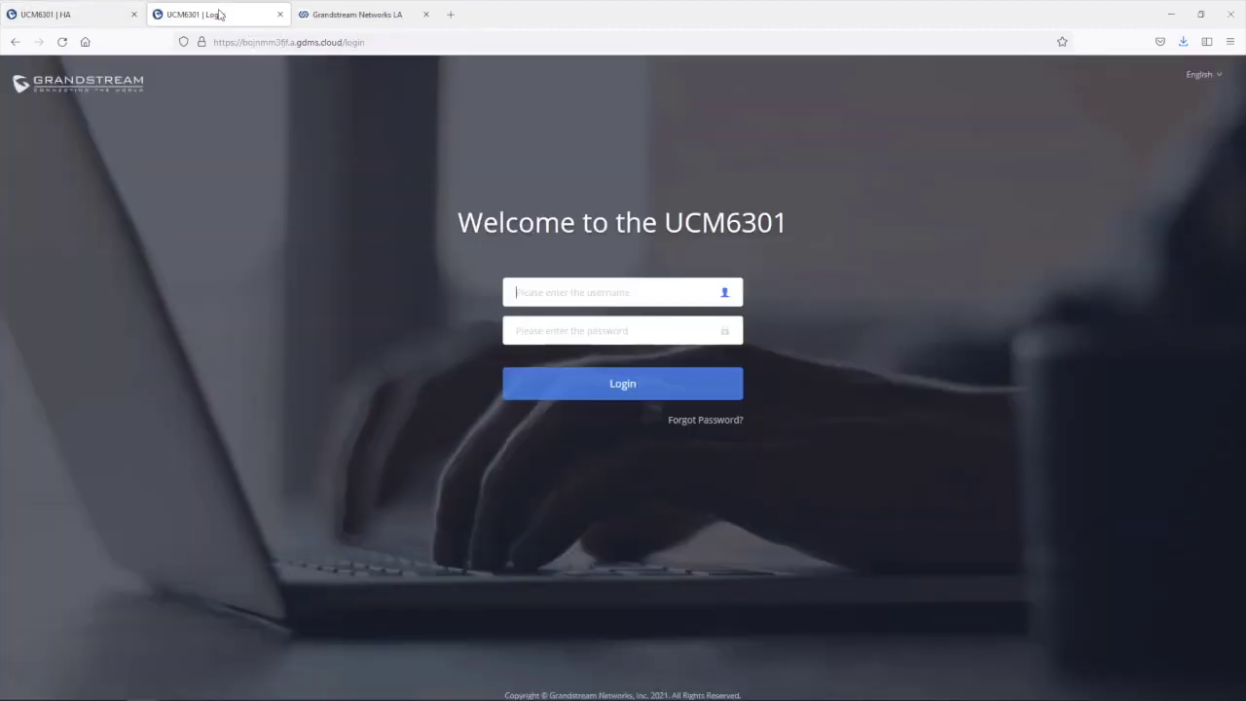
left_click(592, 287)
type("admin")
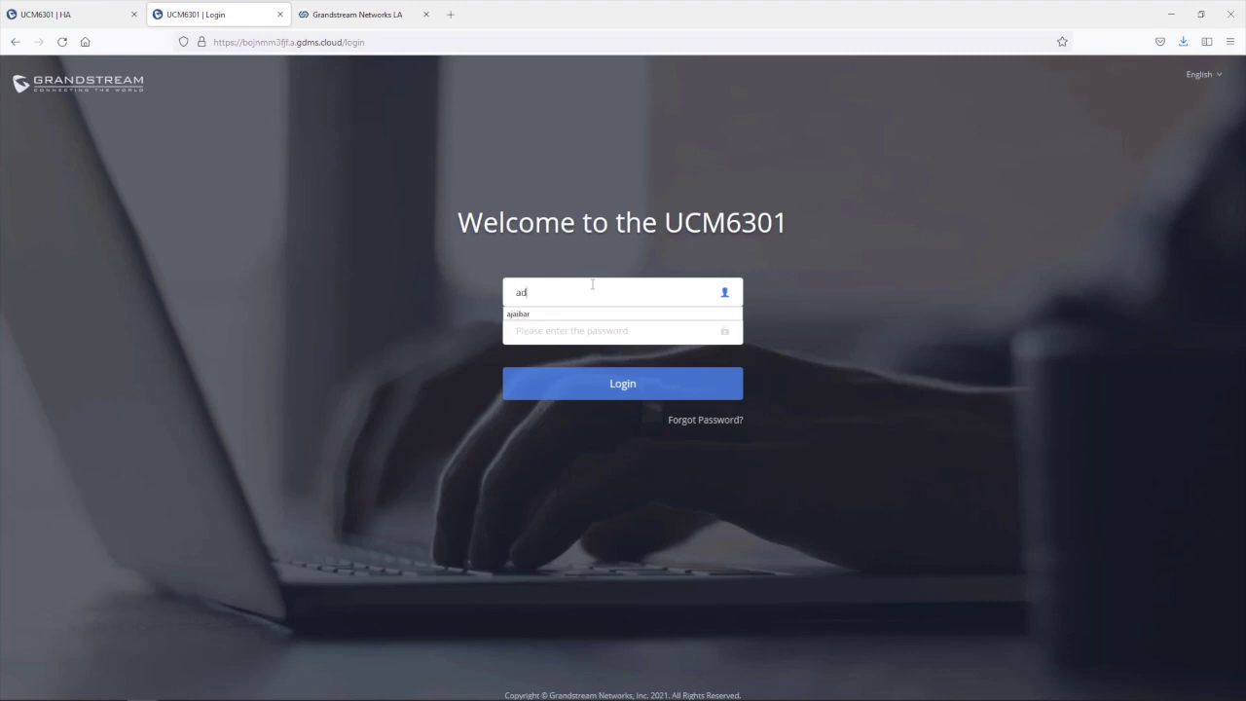
key("Tab")
type("****")
key("BackSpace")
key("BackSpace")
key("BackSpace")
key("BackSpace")
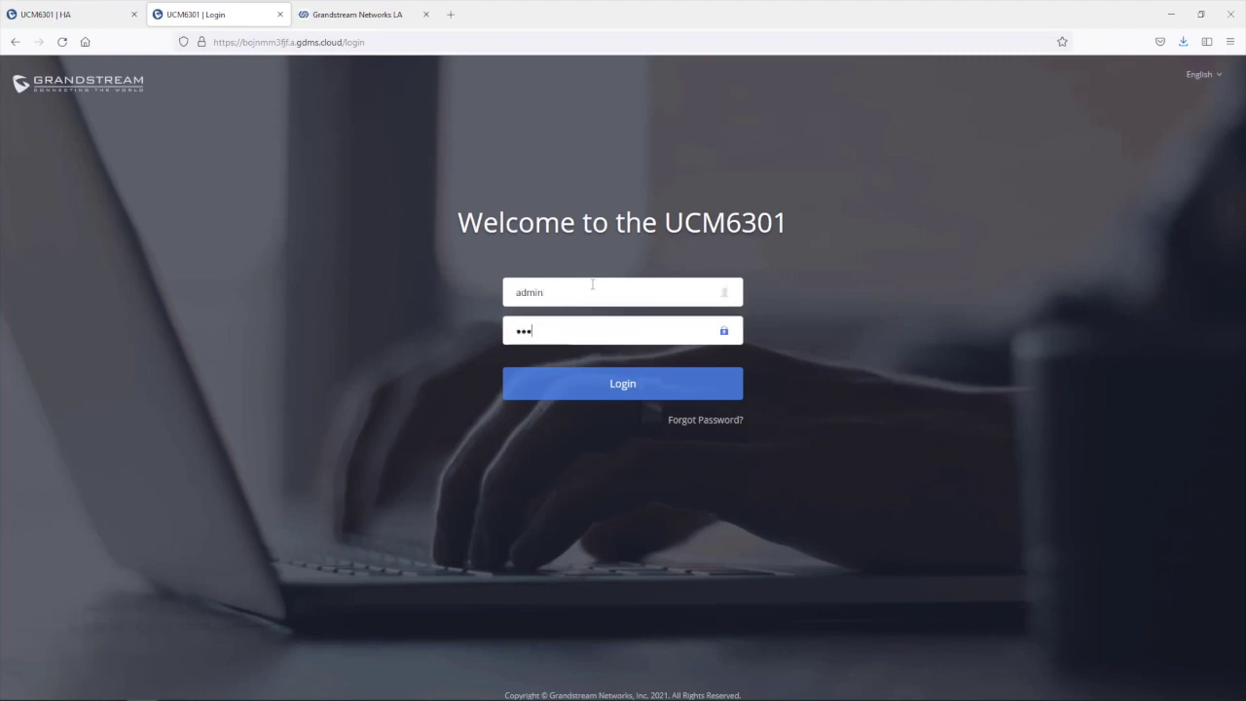
key("ctrl+v")
key("Return")
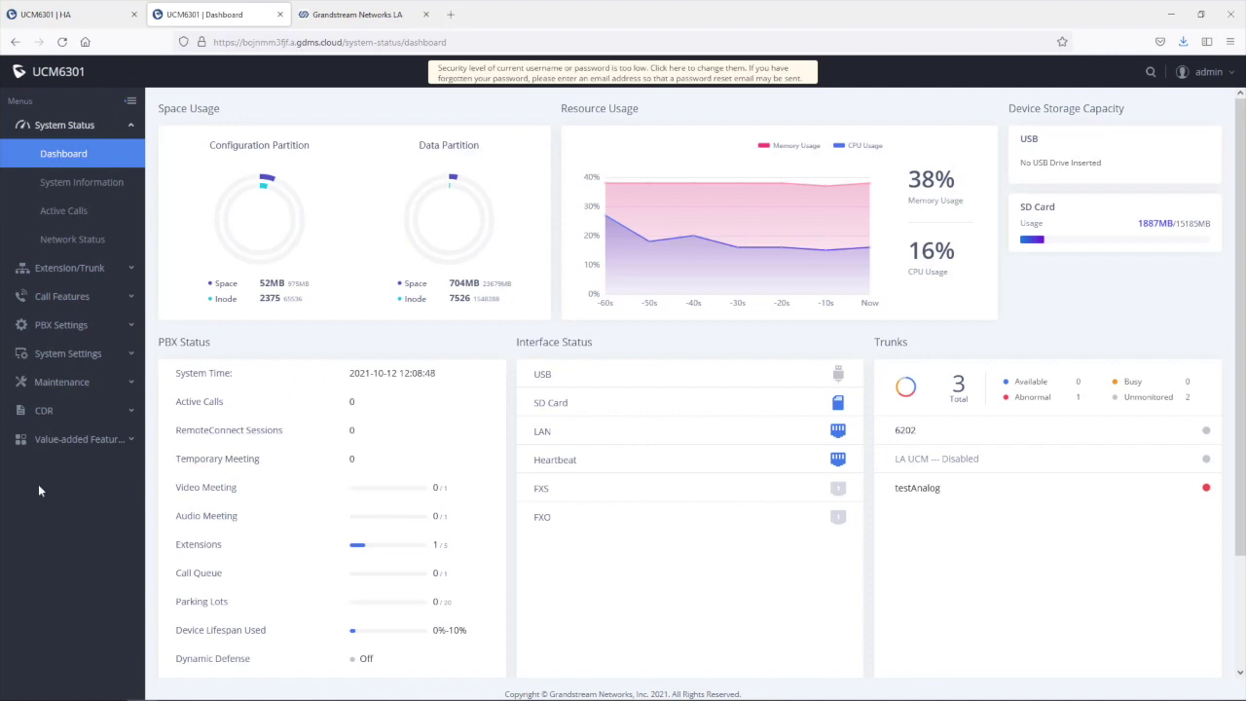
left_click(68, 354)
left_click(47, 555)
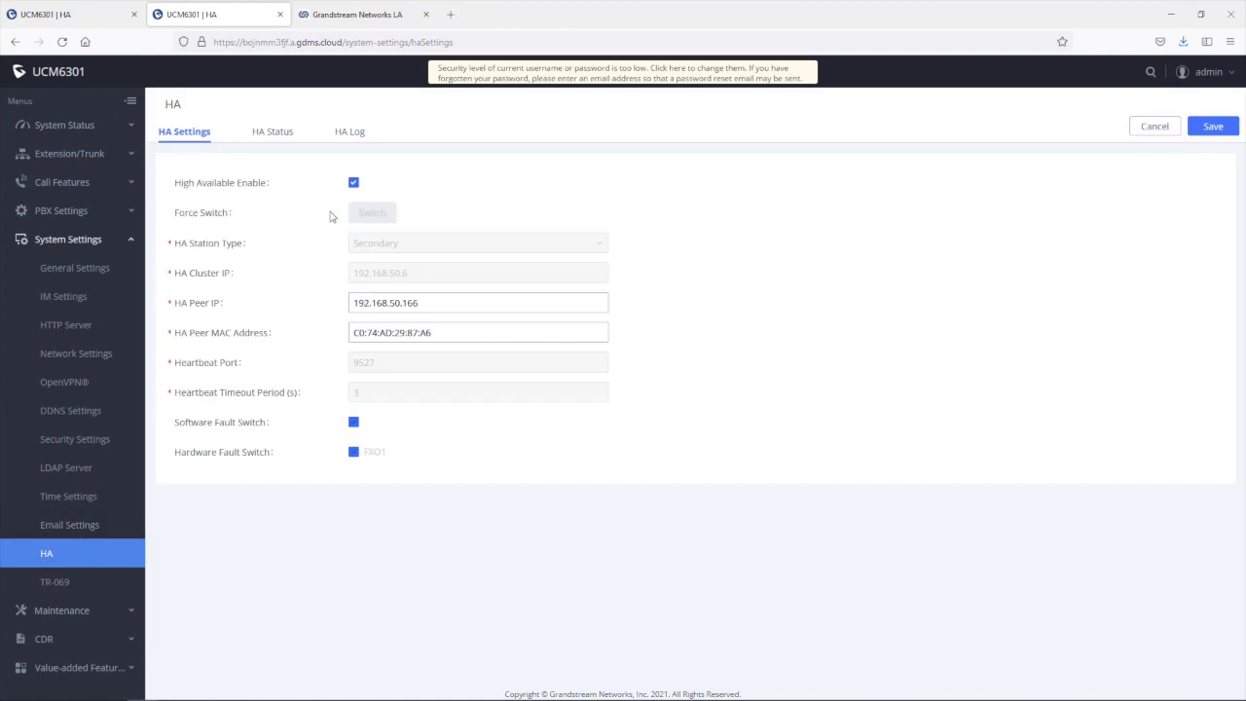
- Confirm the second unit's HA Status reads Dual and Standby, then go back to the first unit
left_click(270, 135)
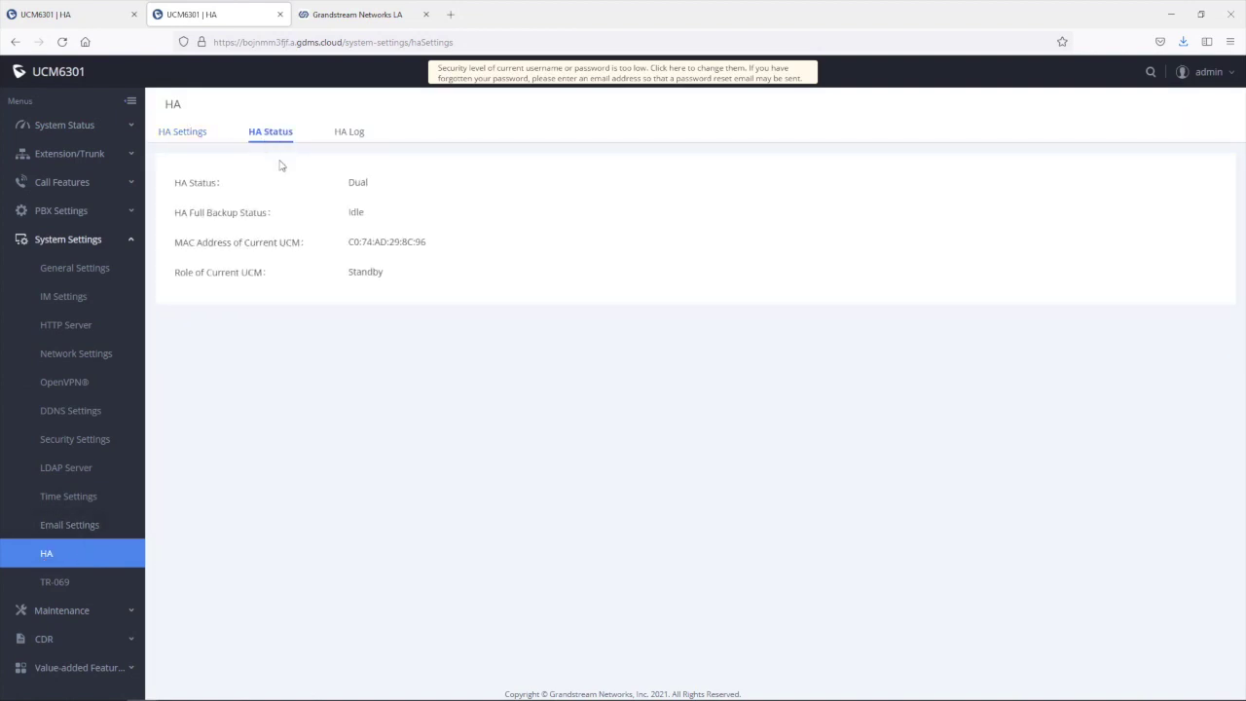
left_click_drag(382, 185, 321, 186)
left_click_drag(390, 273, 336, 273)
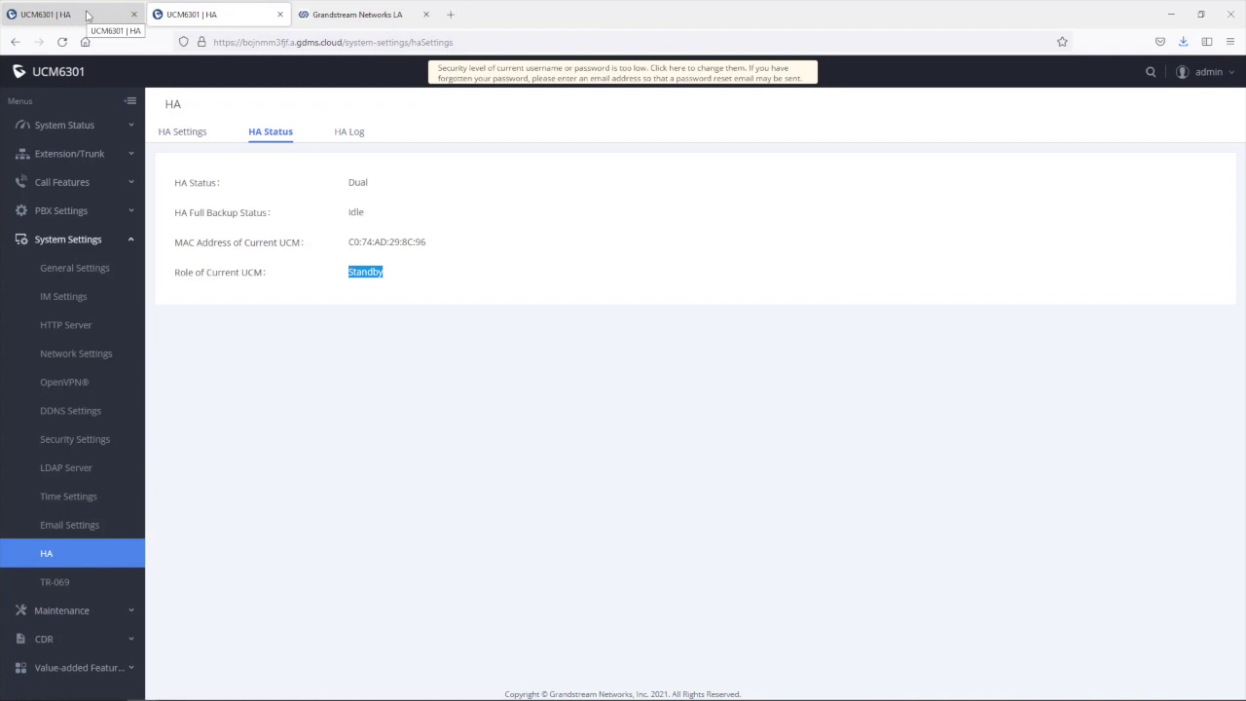
left_click(87, 16)
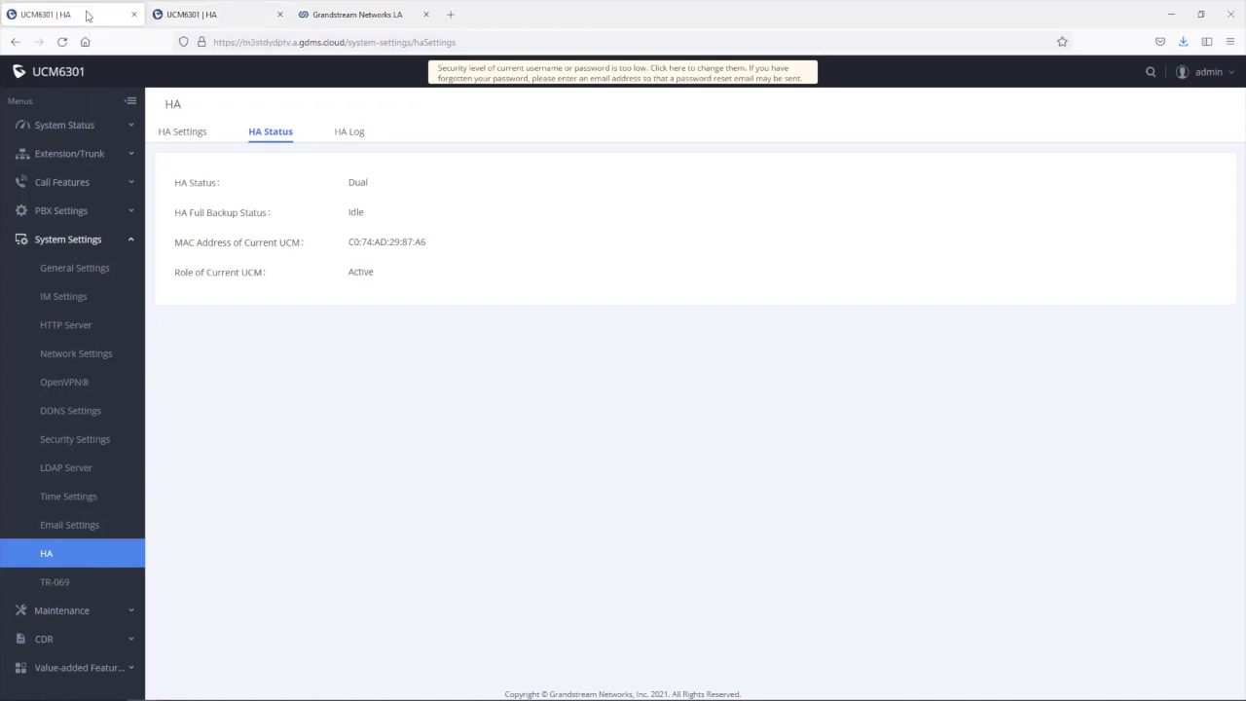
- Add SIP extension 1004 on the active UCM, apply the changes, and return to the standby unit
left_click(81, 153)
left_click(84, 187)
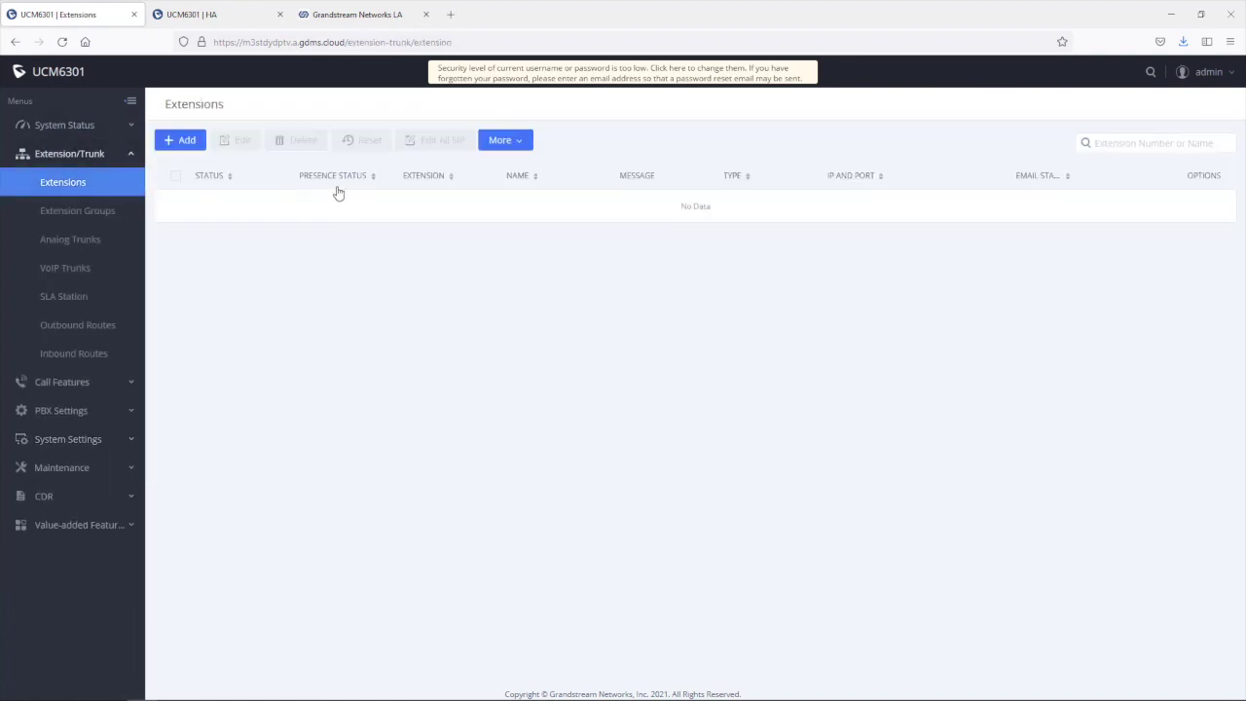
left_click(182, 146)
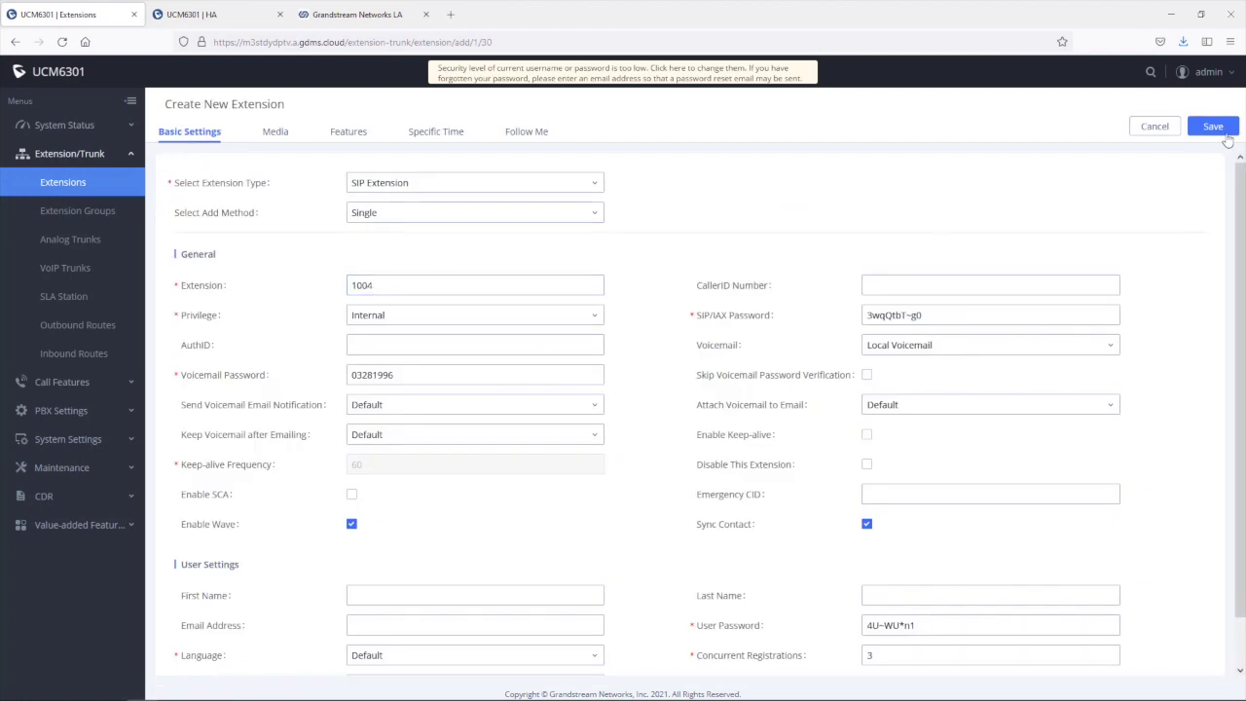
left_click(1213, 127)
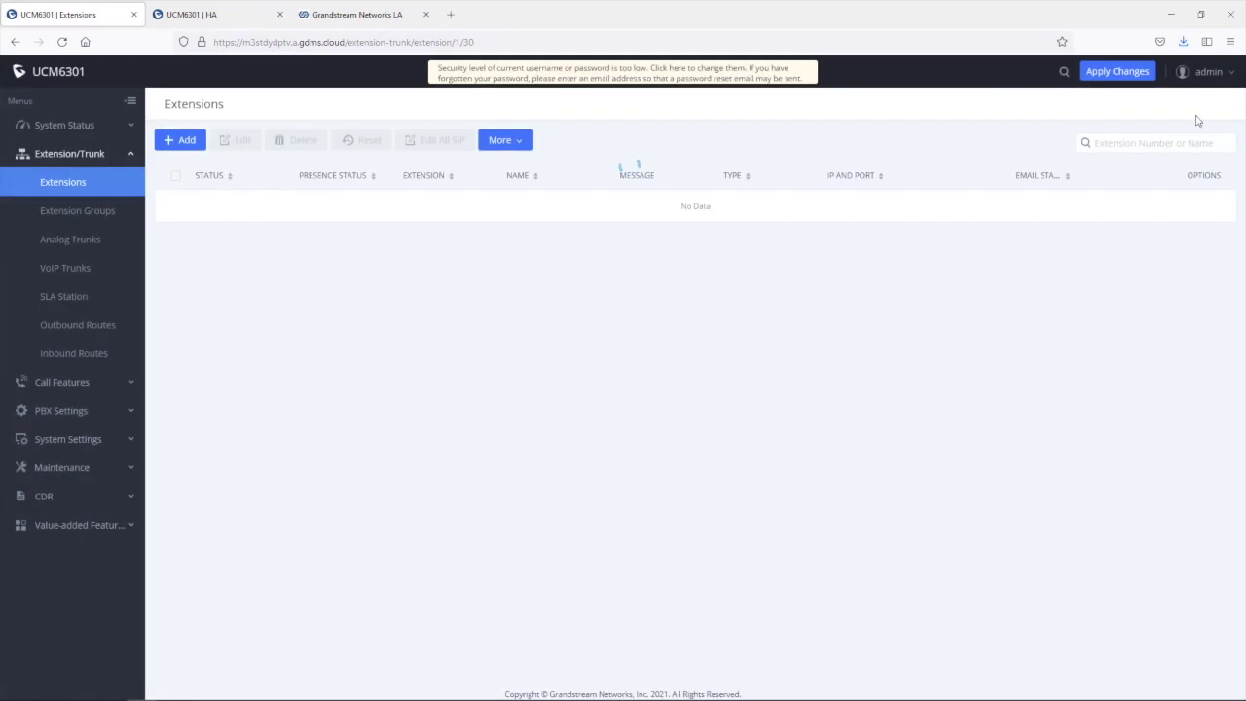
left_click(1120, 72)
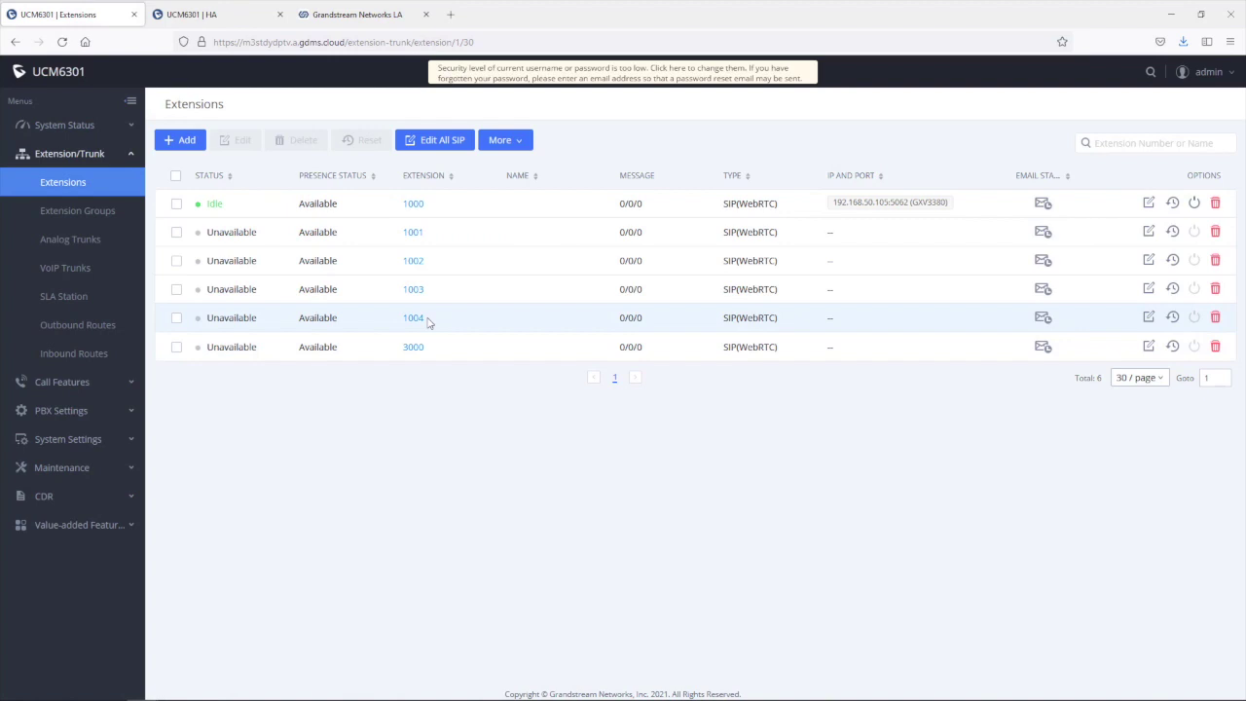
left_click(191, 15)
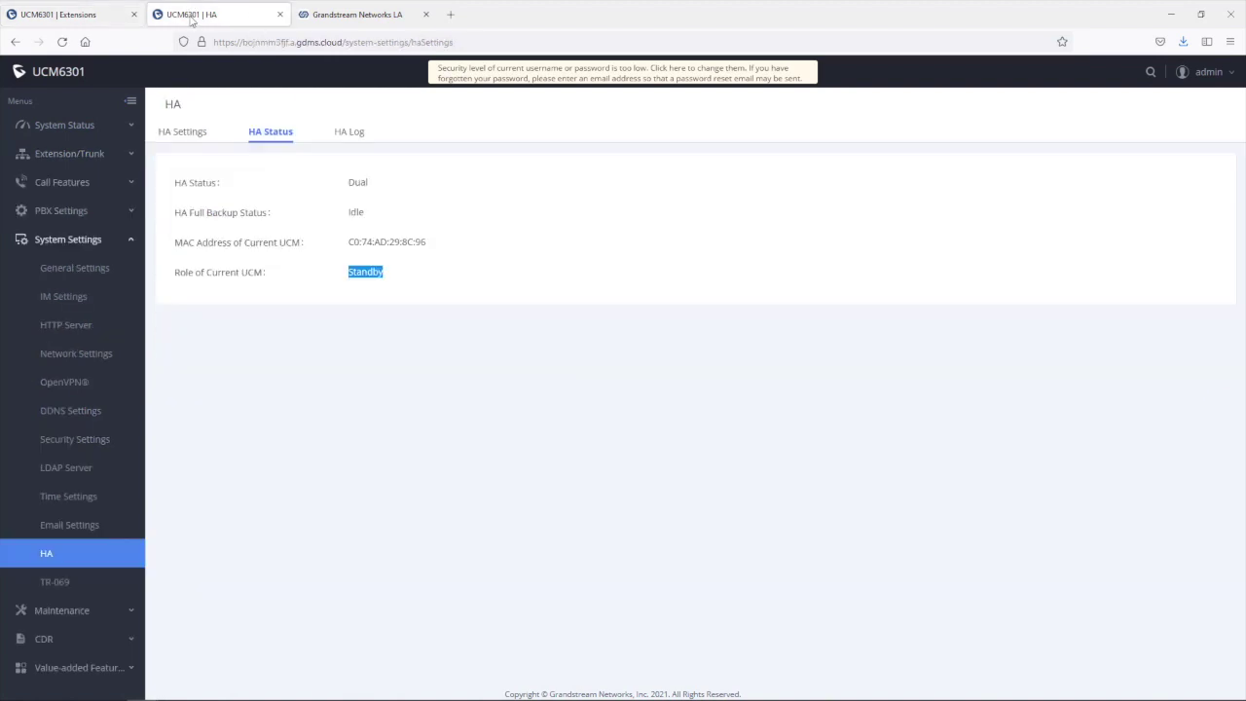
- Verify extension 1004 has synced into the standby unit's extensions list
left_click(86, 153)
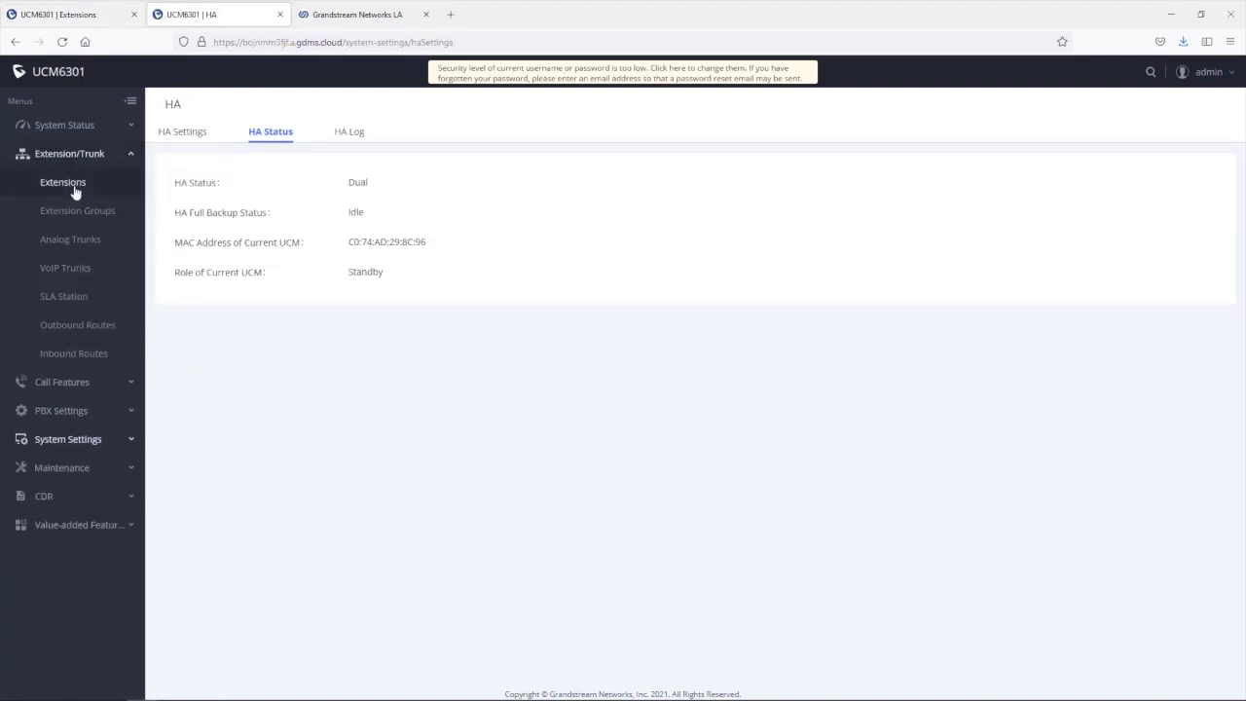
left_click(75, 187)
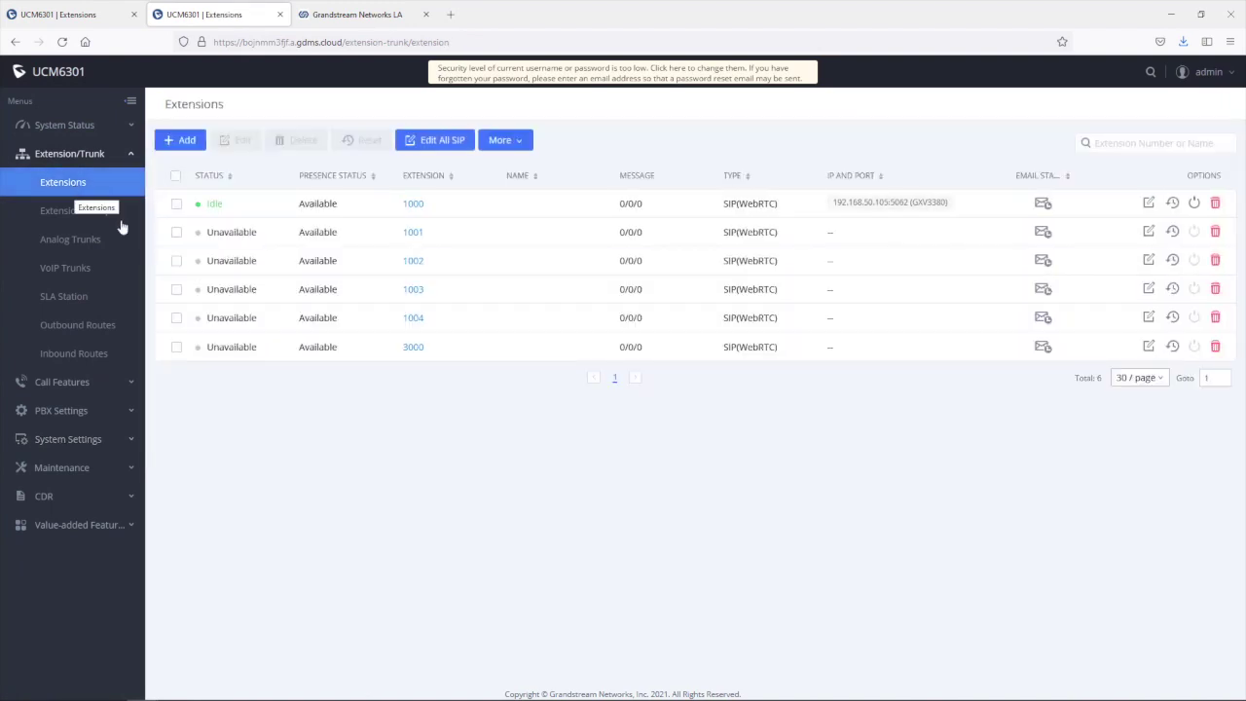
left_click_drag(426, 321, 289, 321)
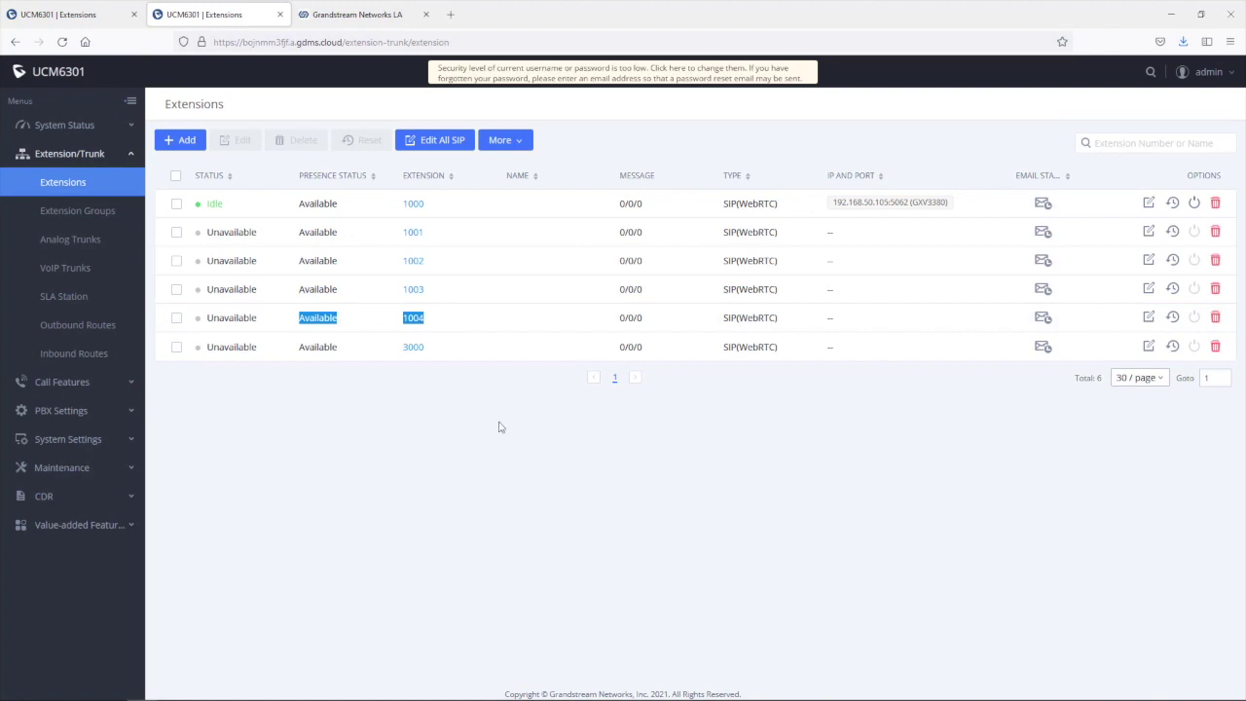
- Go back to the primary UCM and open its System Settings > HA page
left_click(73, 14)
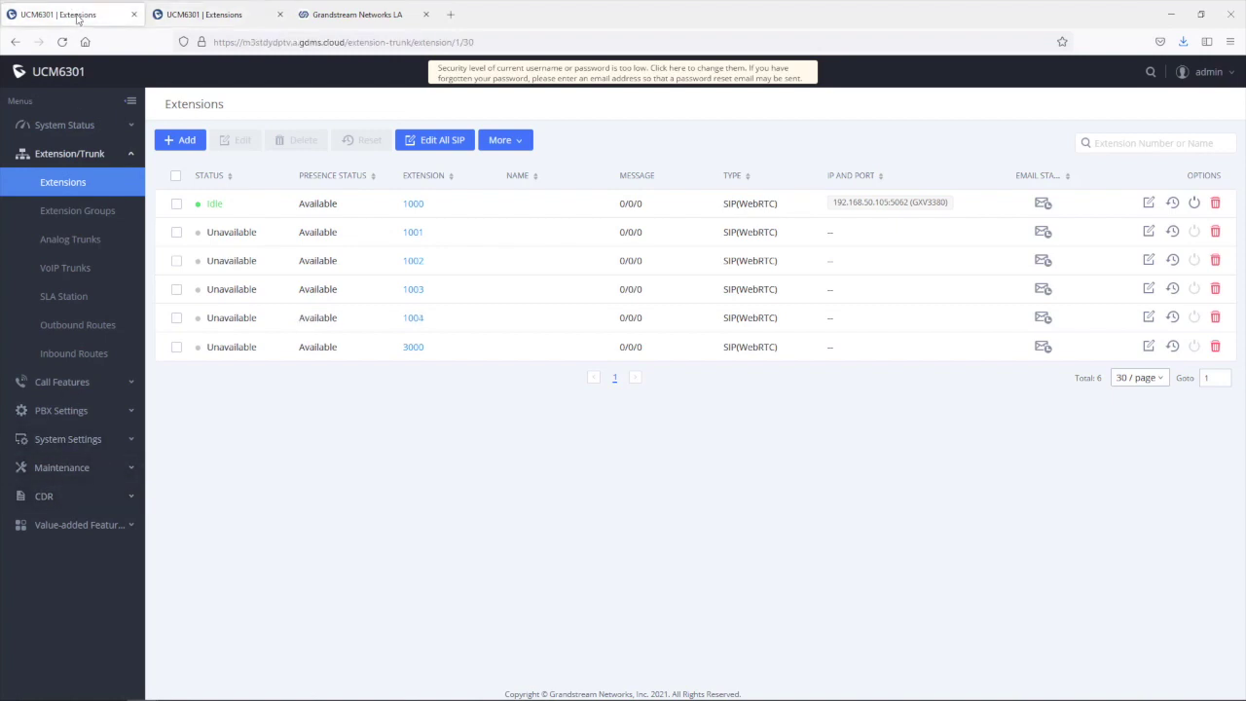
left_click(67, 439)
left_click(56, 552)
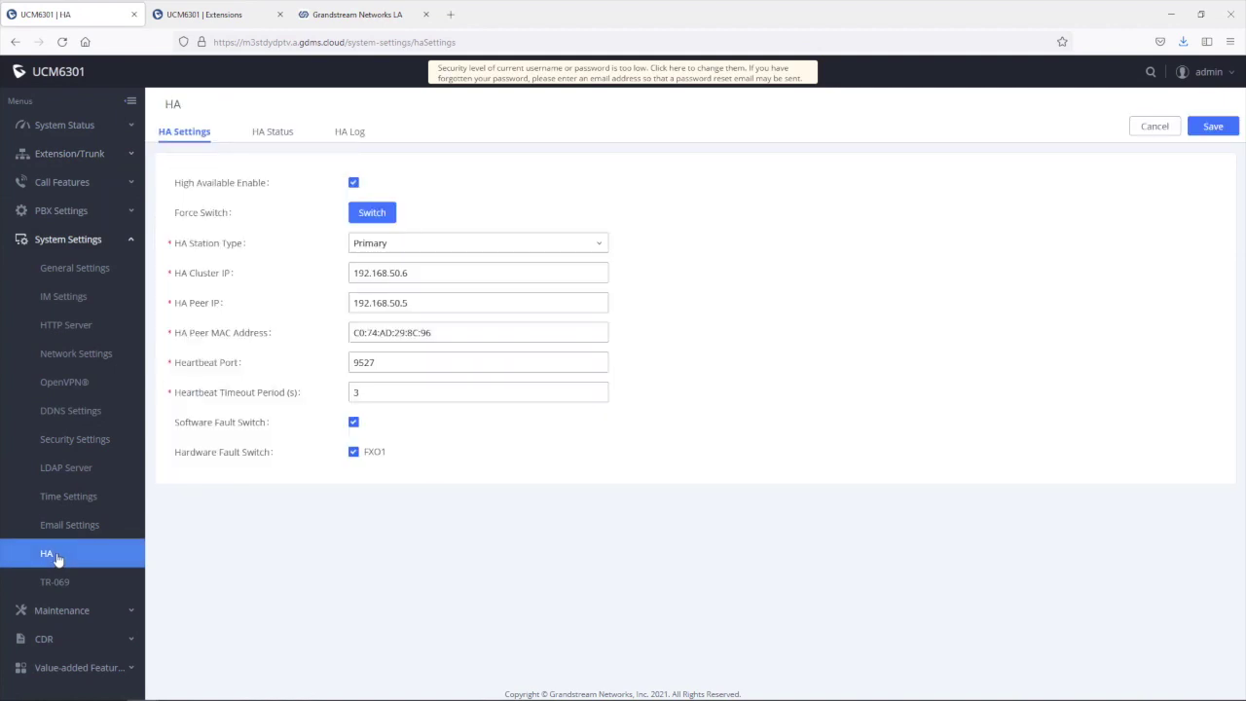
- Review the primary's HA Status, then view its HA Log with the empty HA Backup Log
left_click(272, 135)
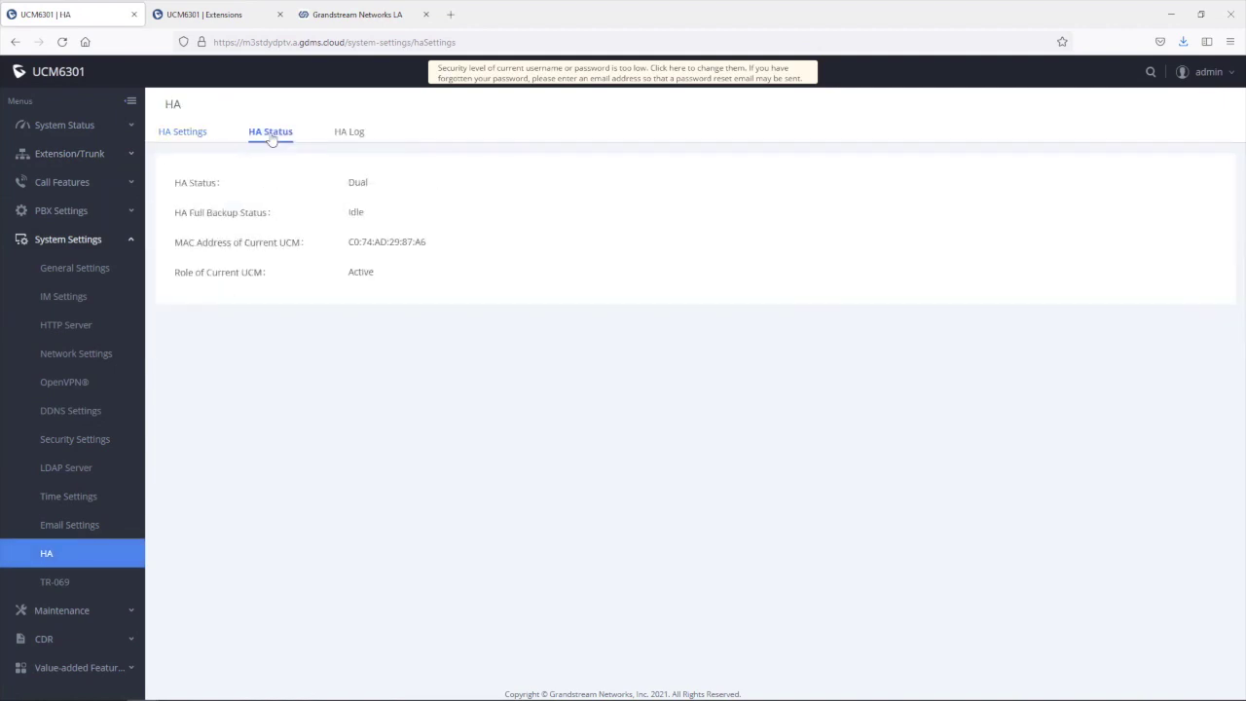
left_click(347, 136)
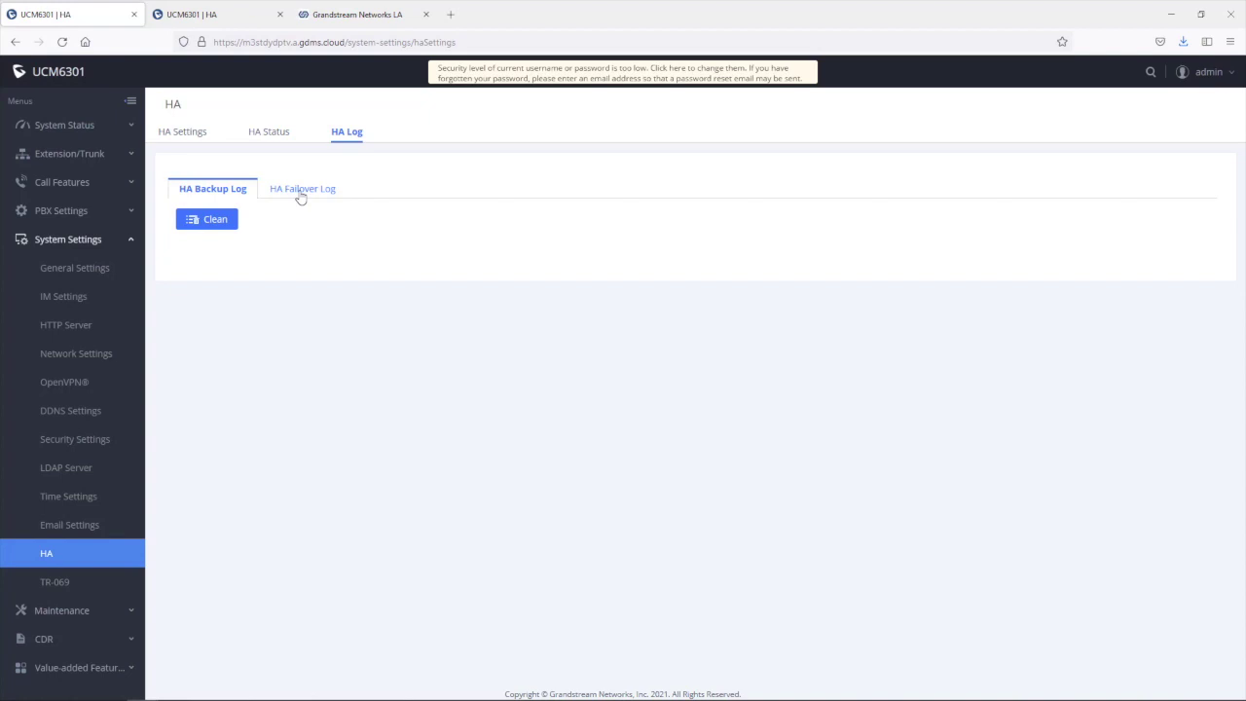
- Return to the primary's HA Settings showing cluster IP 192.168.50.6 and peer 192.168.50.5
left_click(169, 134)
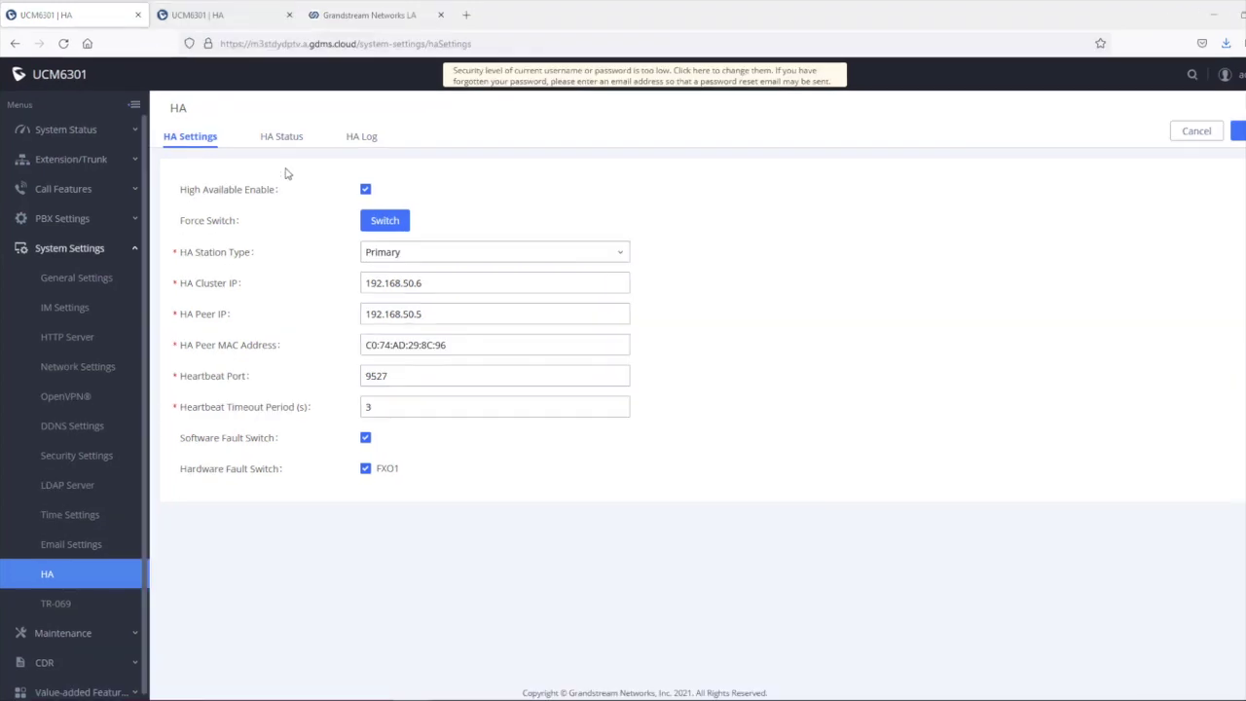
left_click(70, 634)
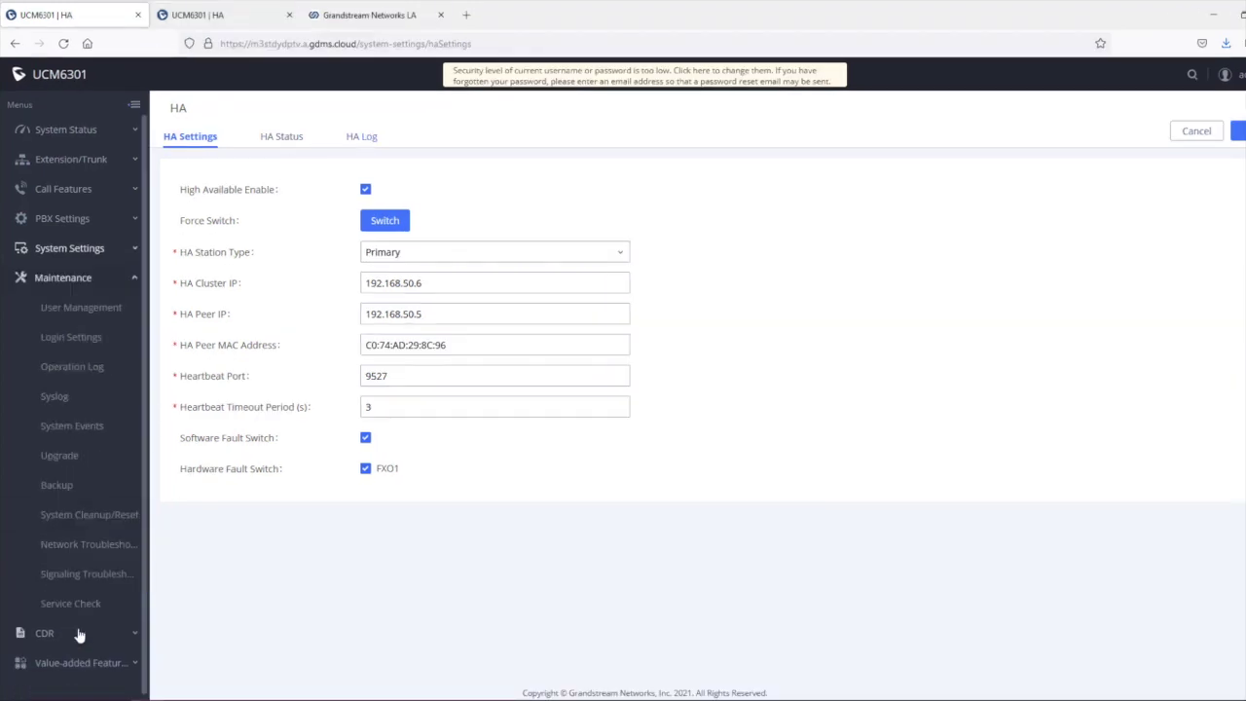
- Show the System Events Alert Events List, where HA failure warning has alert and email enabled
left_click(88, 427)
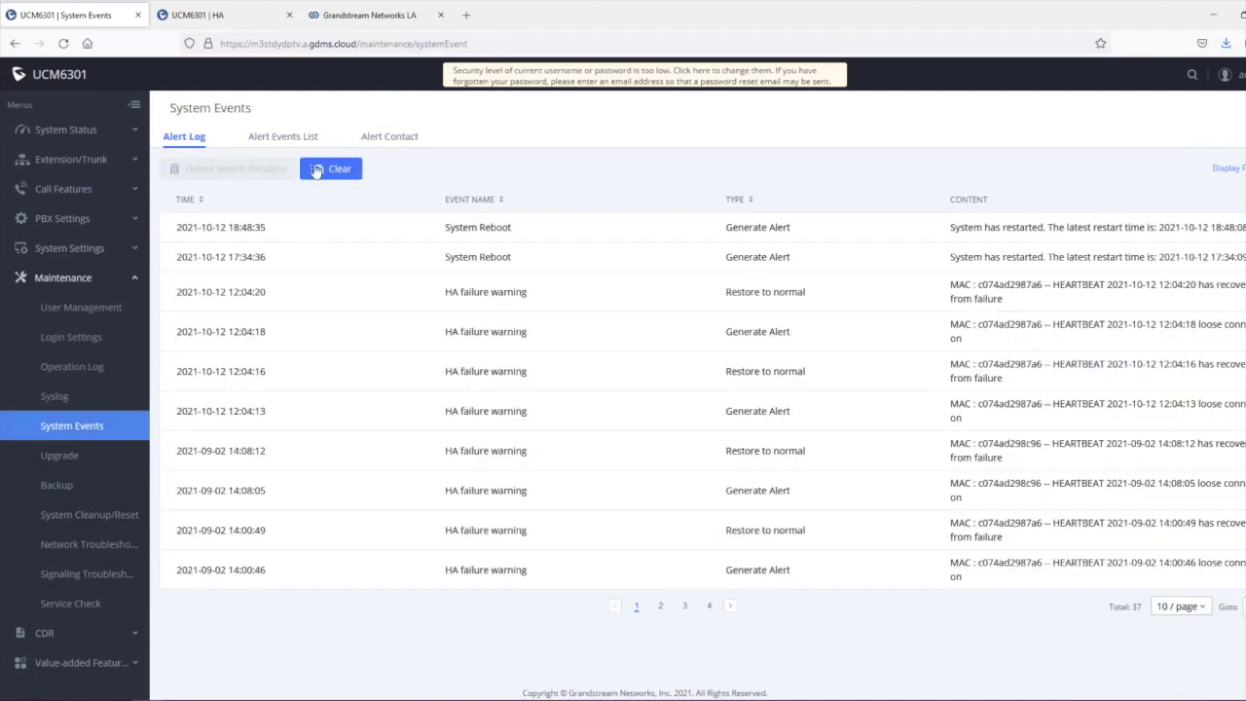
left_click(283, 142)
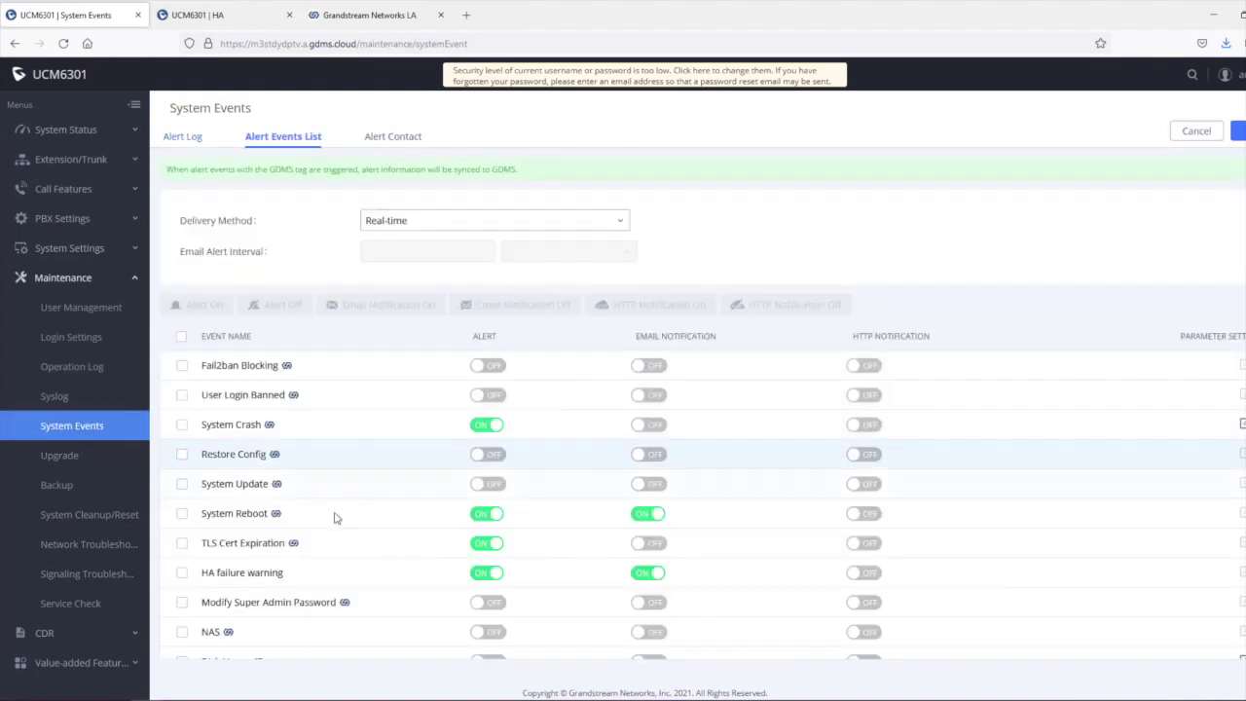
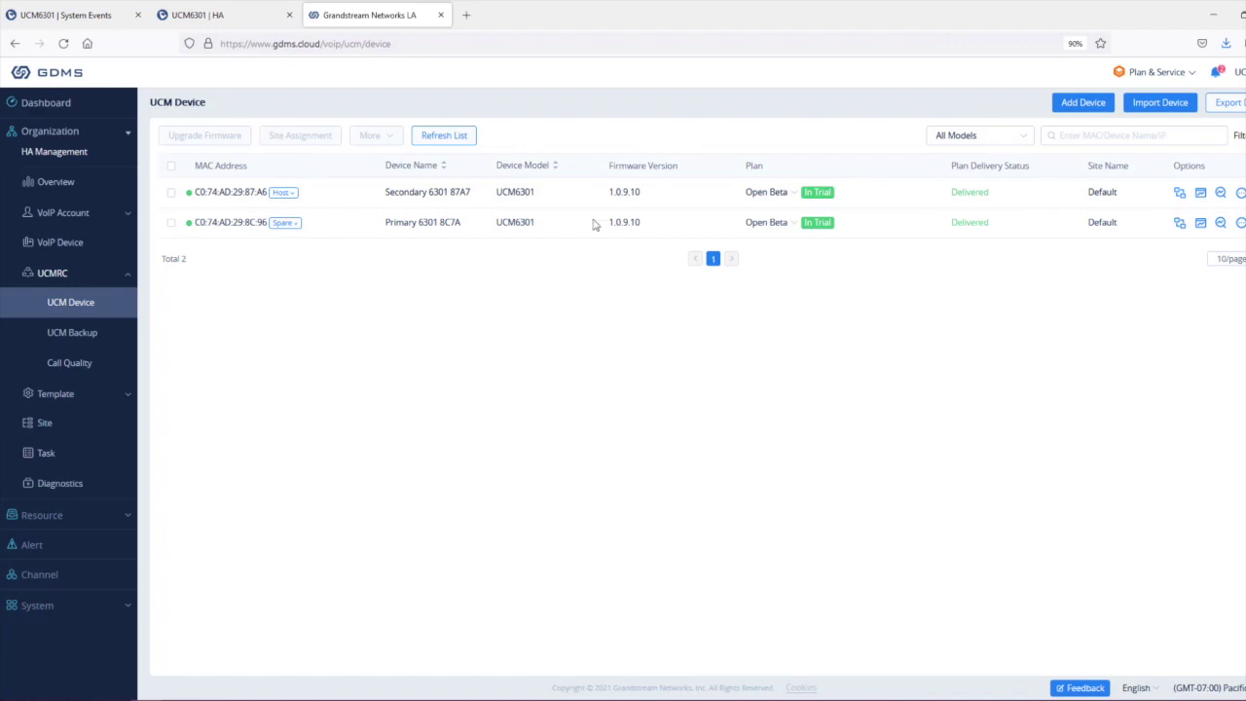
left_click(1241, 194)
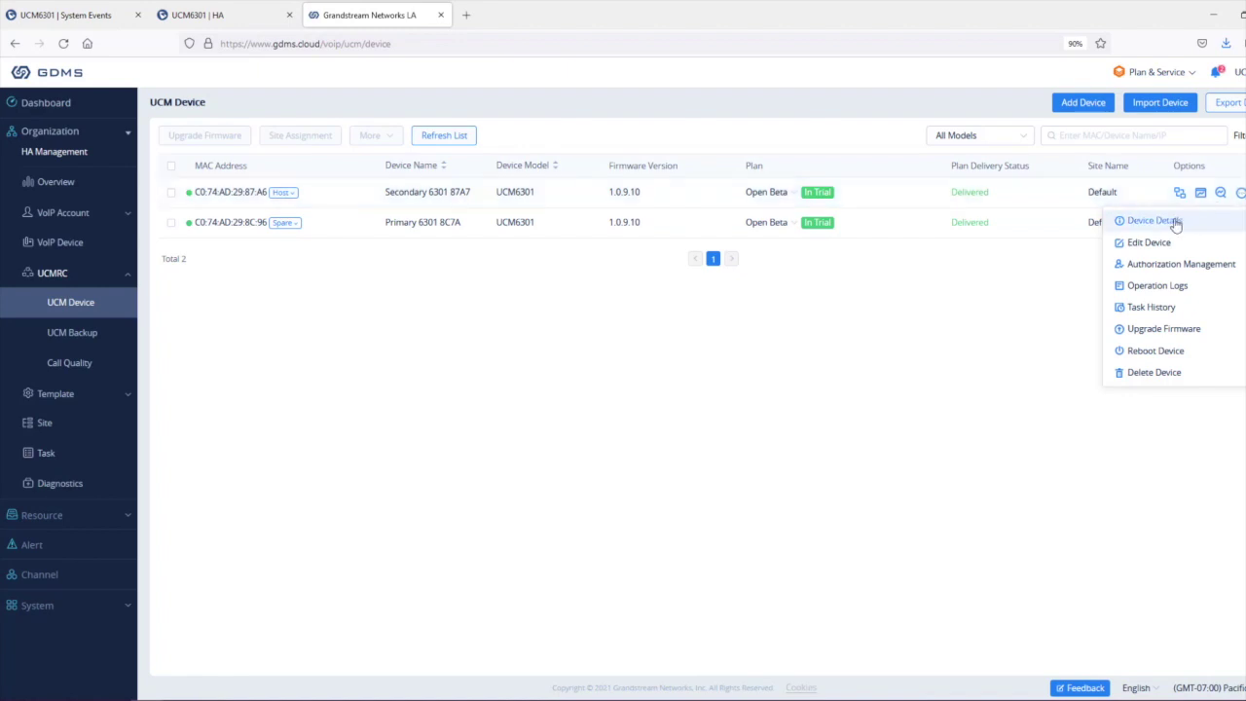
left_click(1240, 195)
left_click(1240, 194)
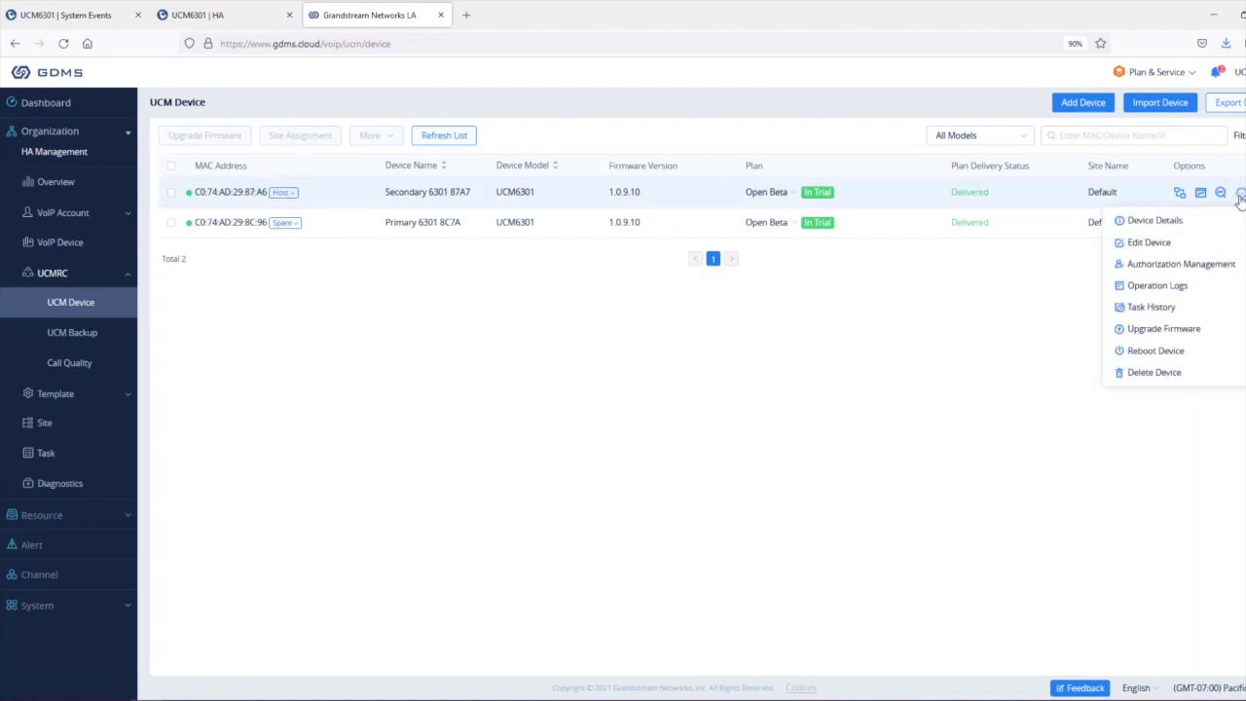
left_click(1151, 244)
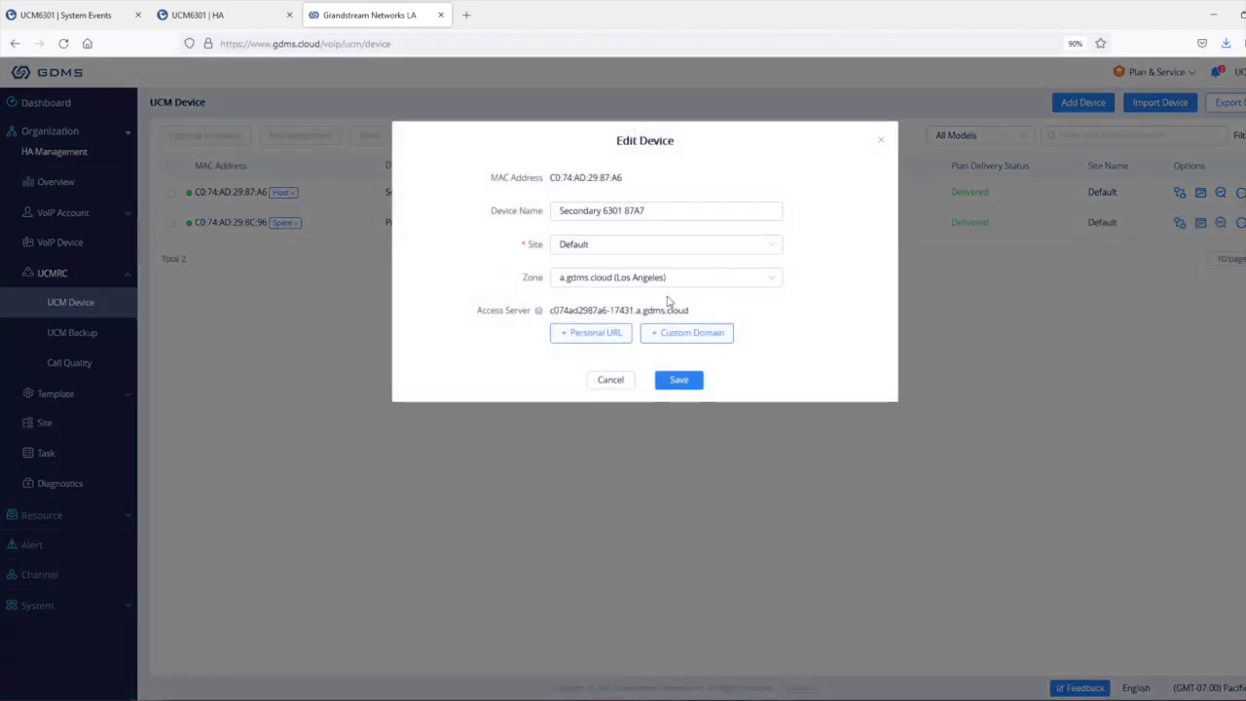
left_click_drag(694, 312, 541, 313)
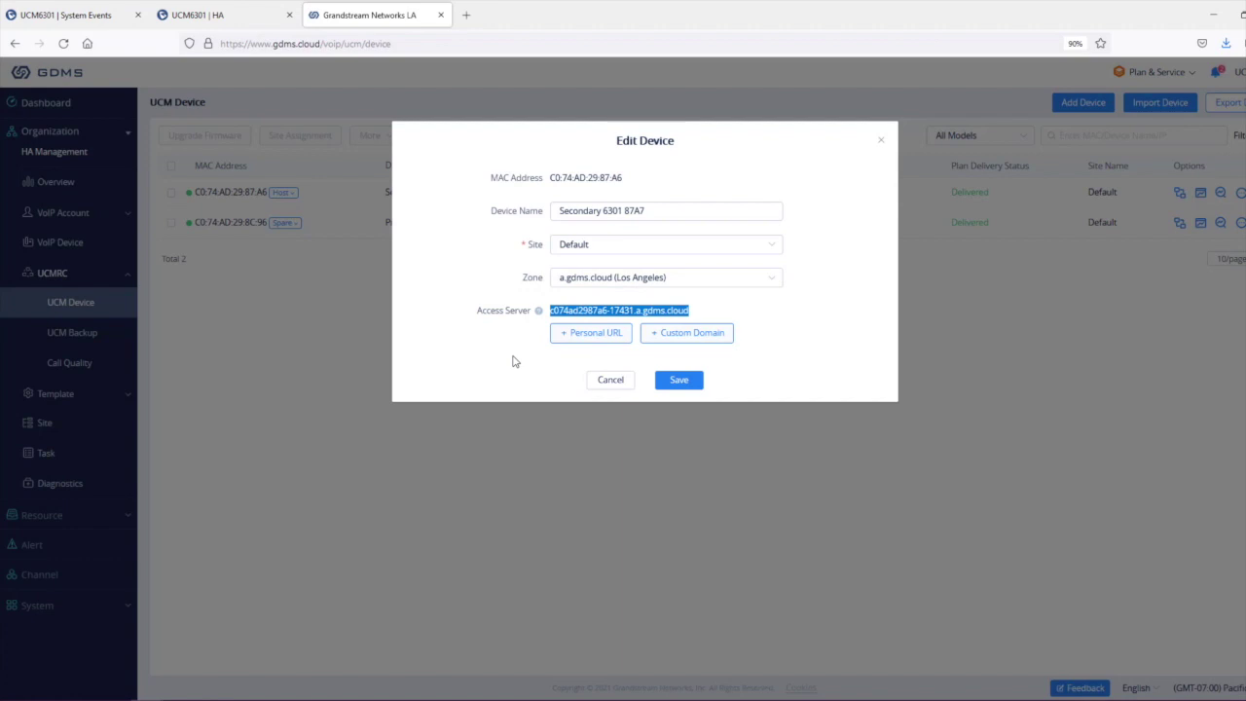
left_click(679, 334)
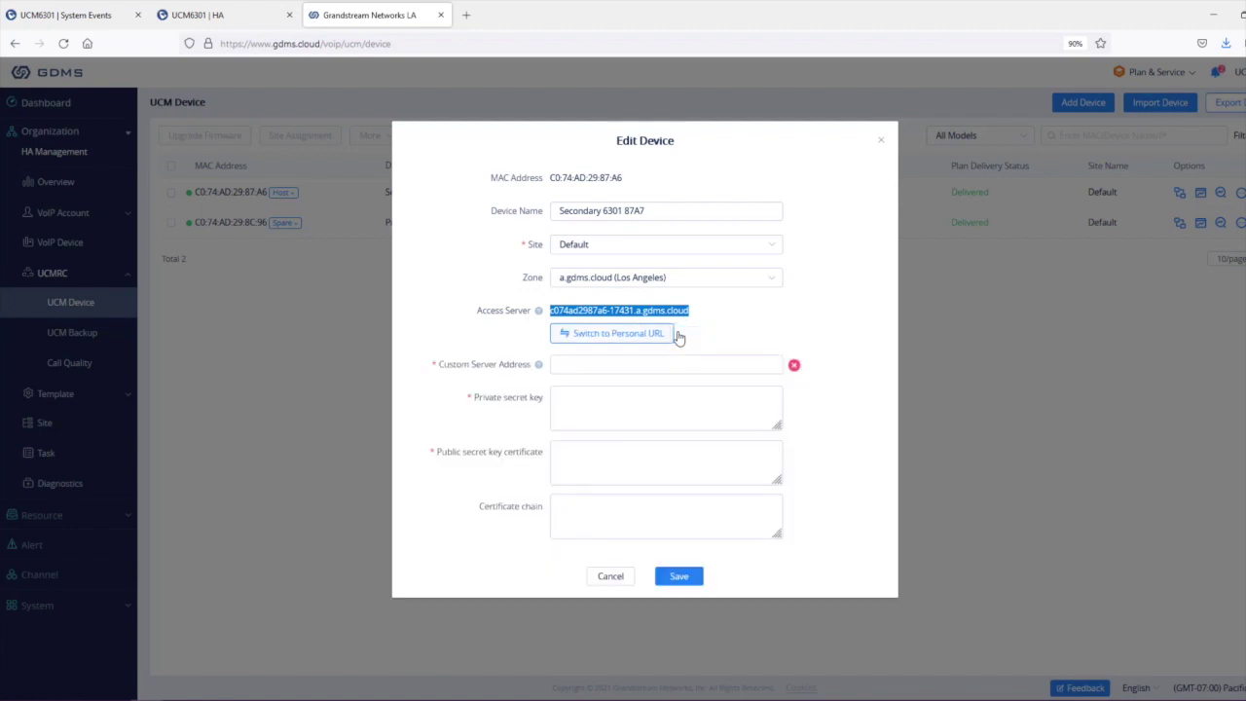
left_click(602, 365)
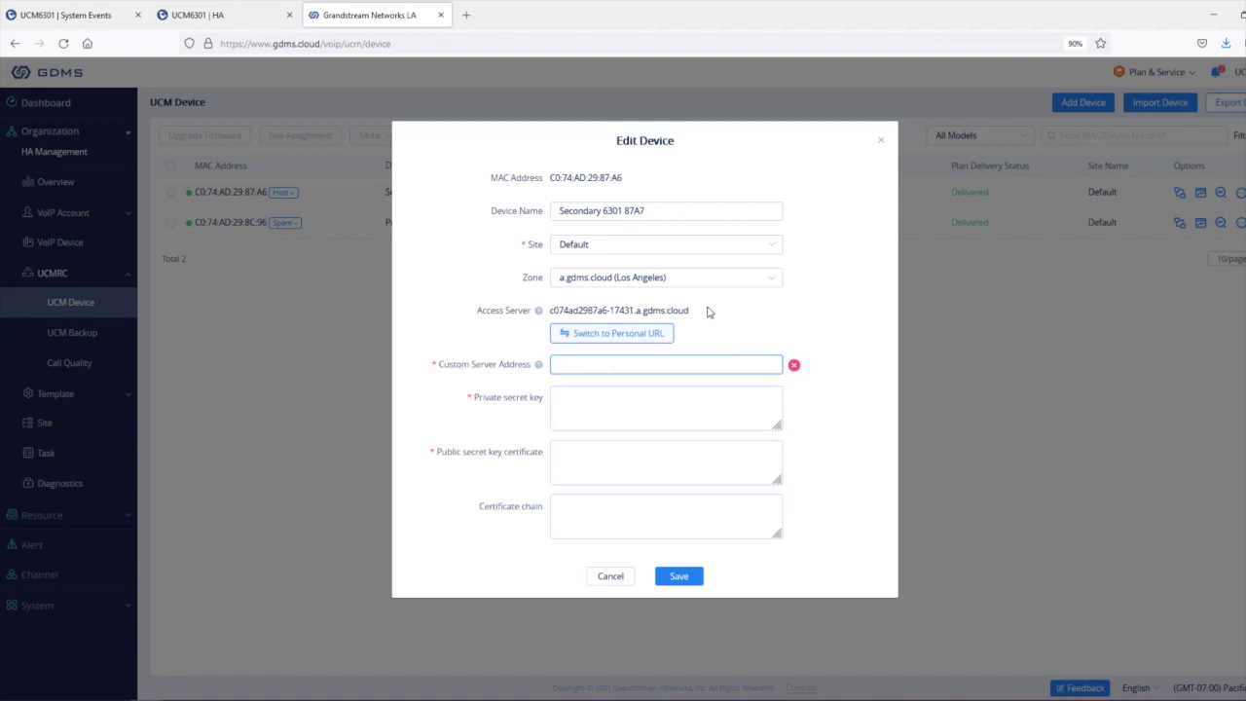
left_click_drag(701, 312, 547, 311)
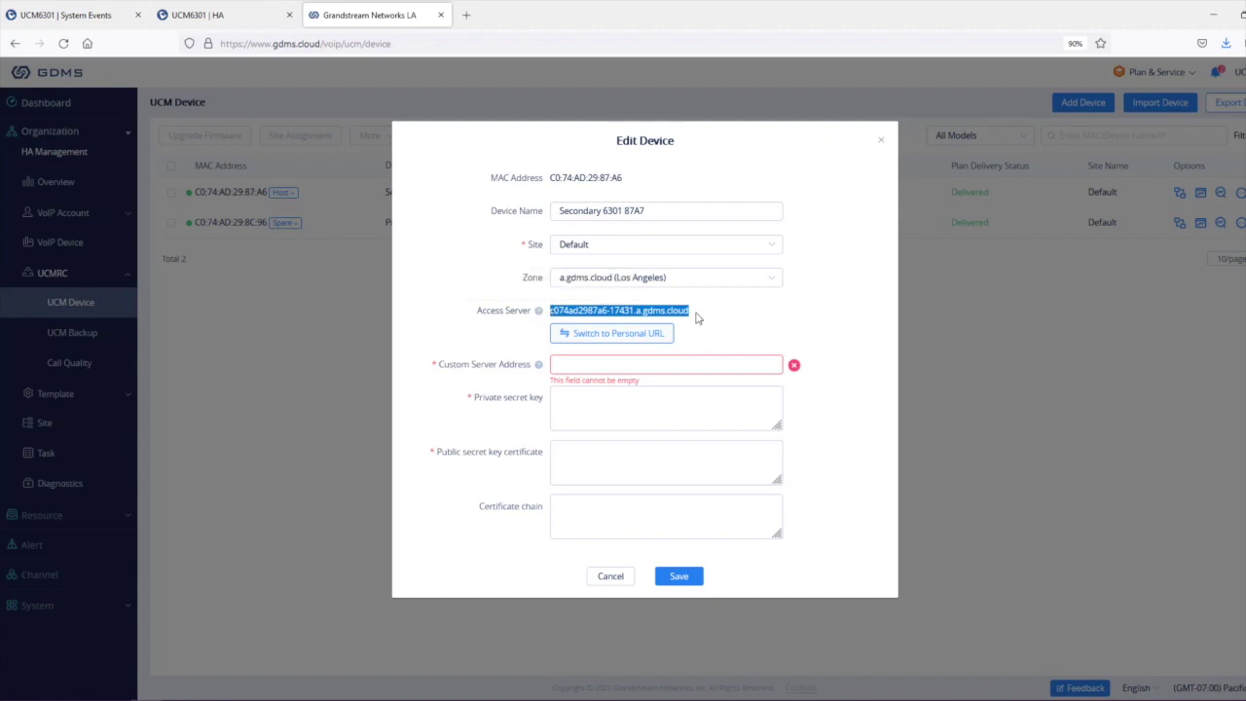
left_click(599, 398)
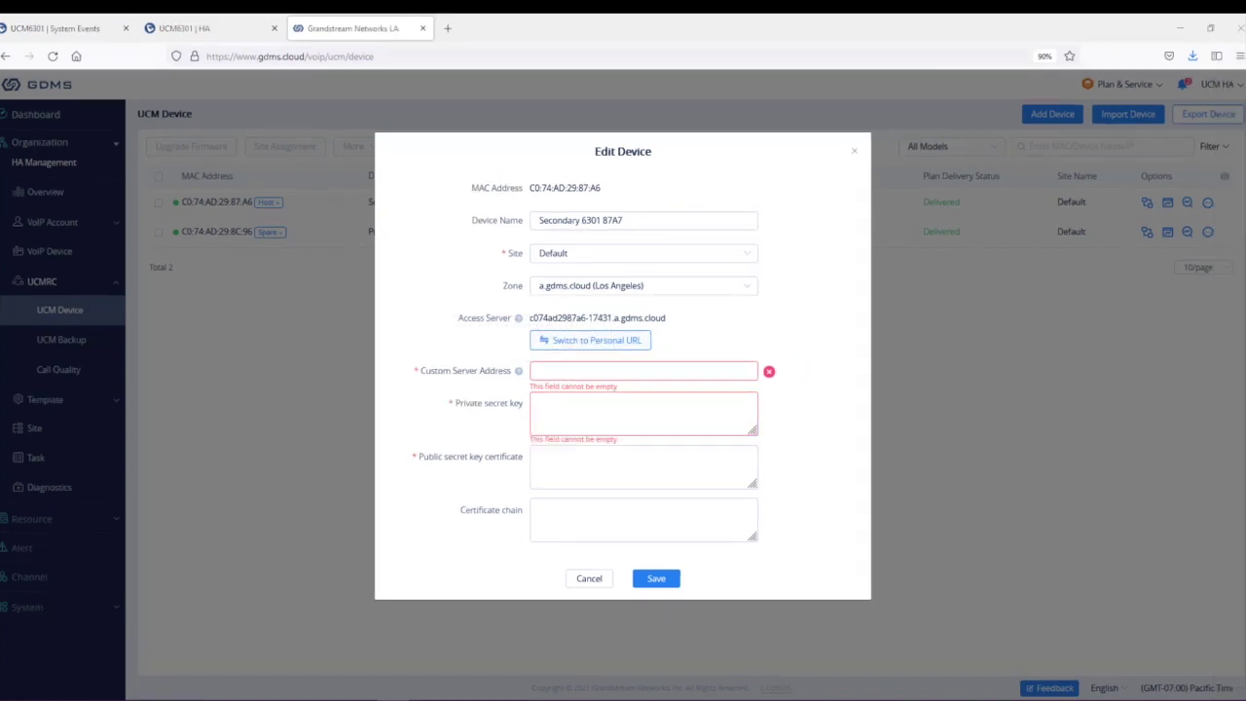
left_click(851, 153)
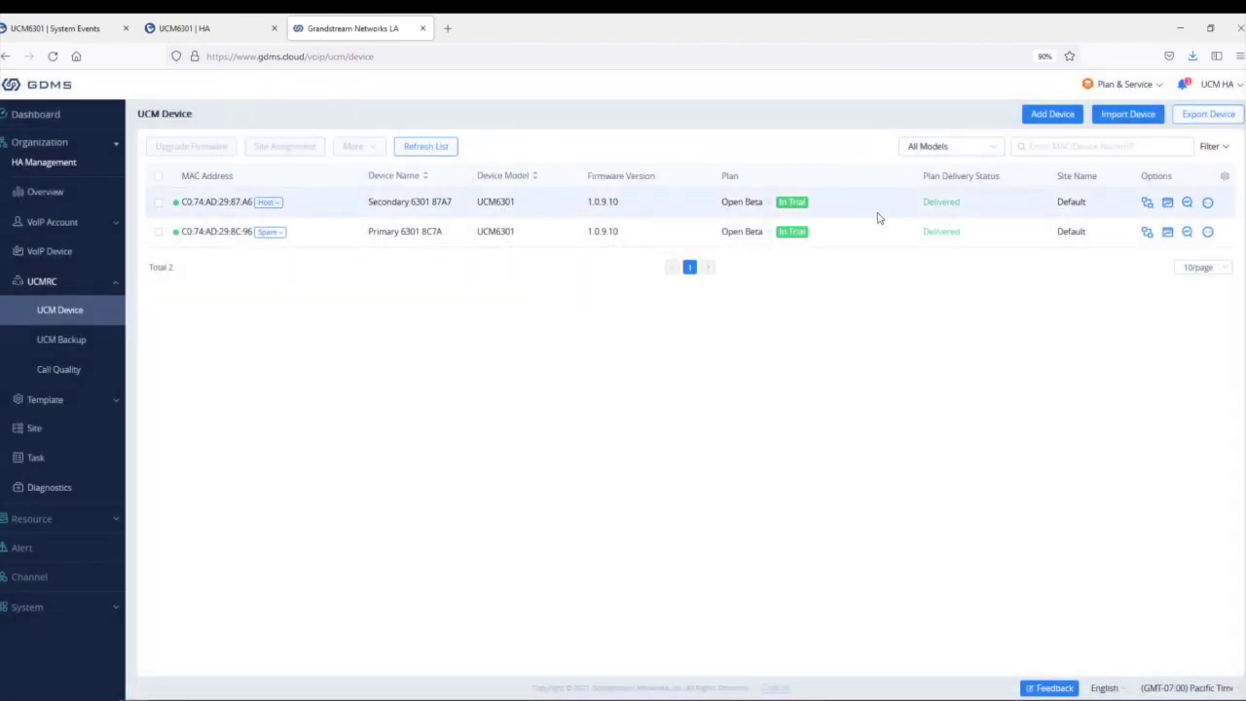
- Rename the host UCM's device name from 'Secondary' to 'Primary 6301 87A7' and save it
left_click(1208, 203)
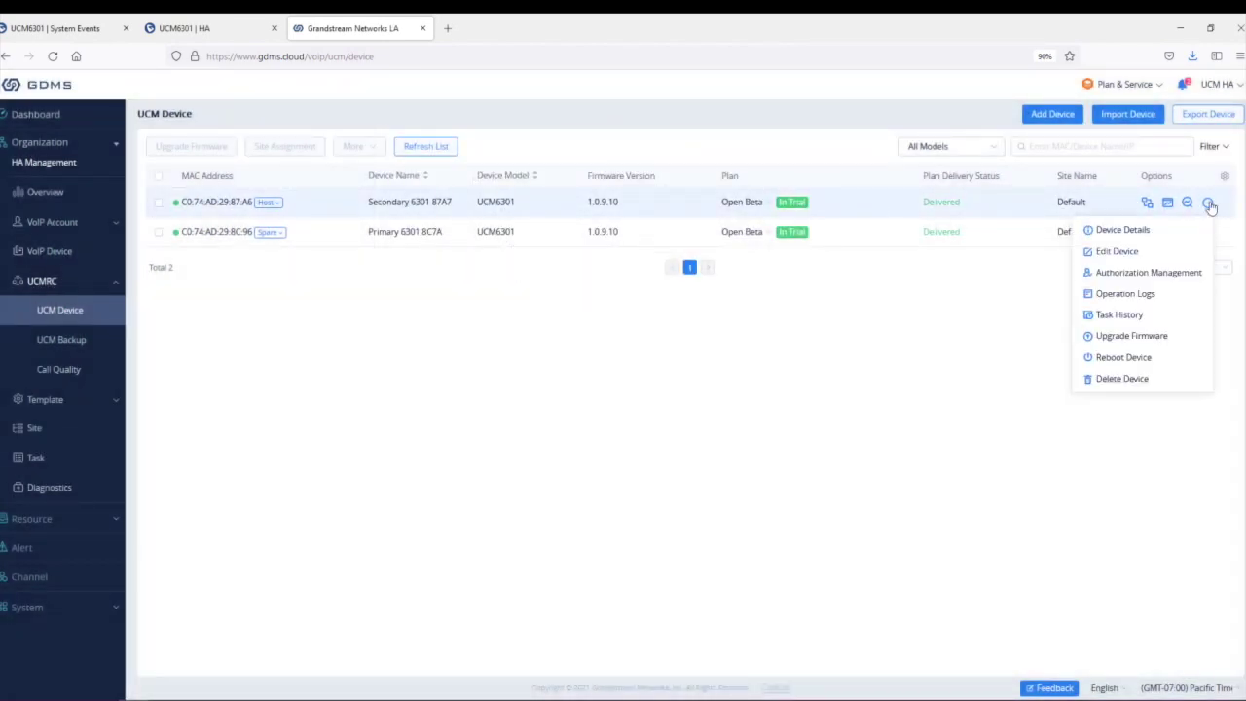
left_click(785, 244)
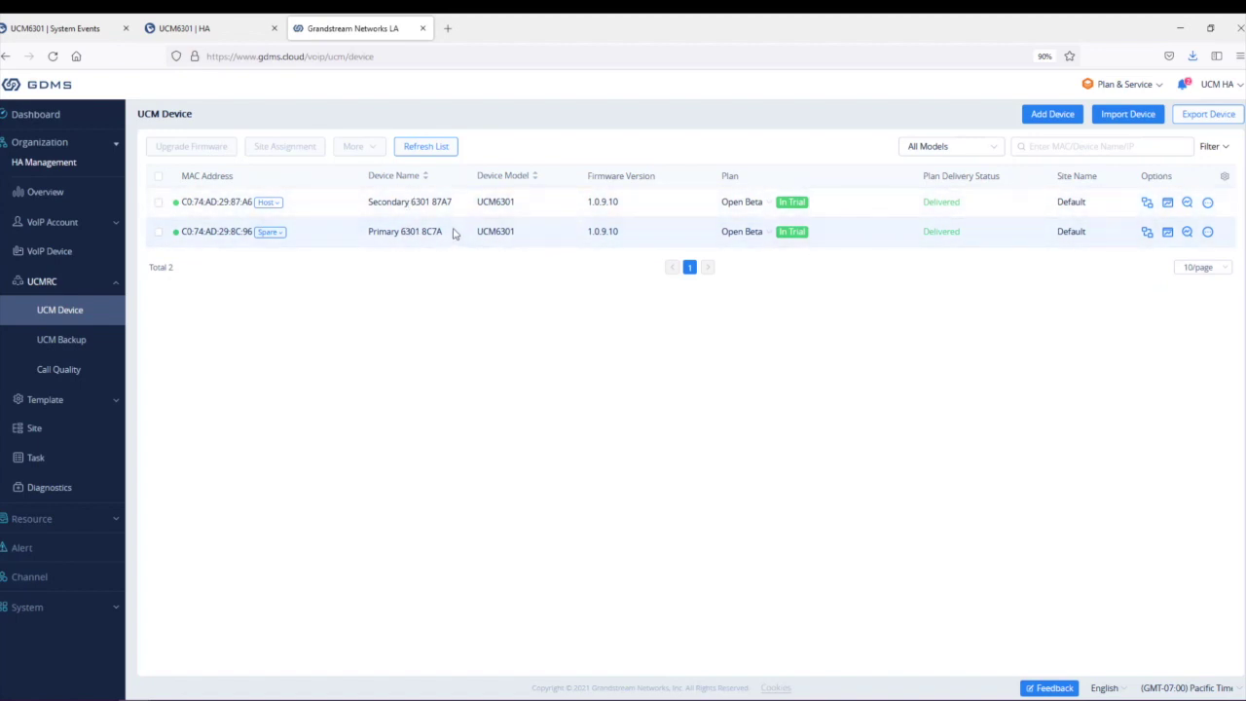
left_click(1208, 205)
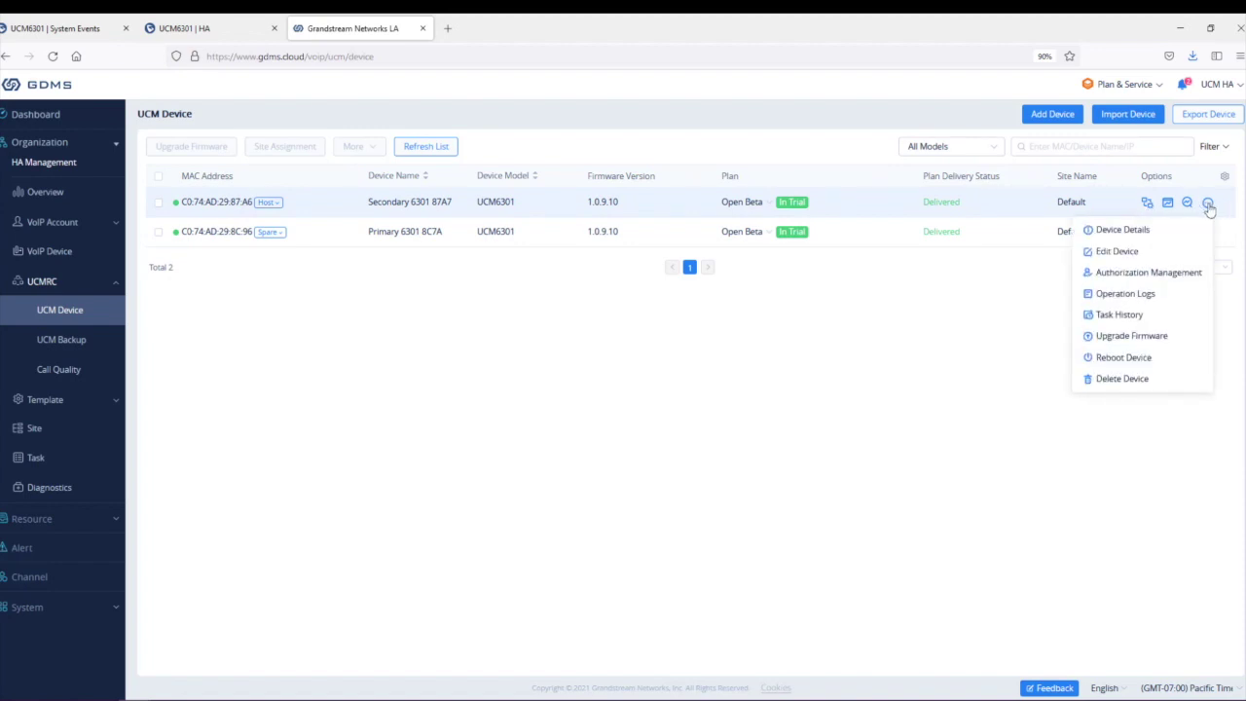
left_click(1118, 251)
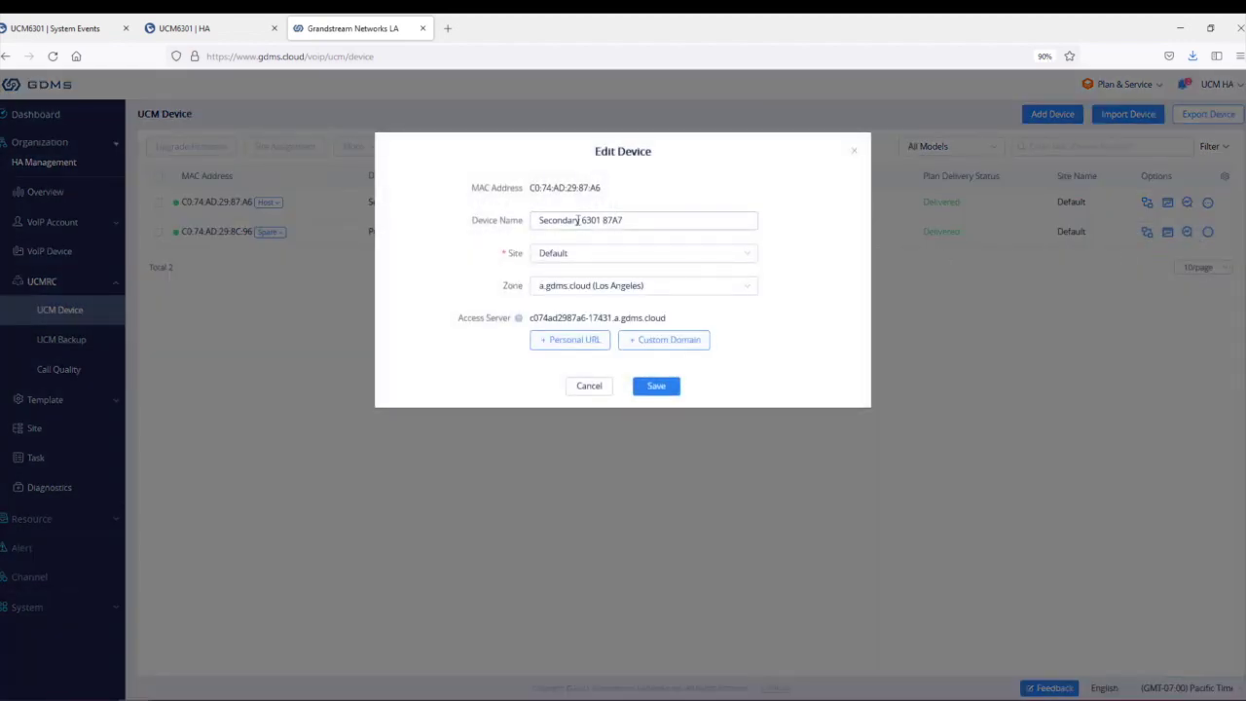
left_click_drag(580, 221, 508, 216)
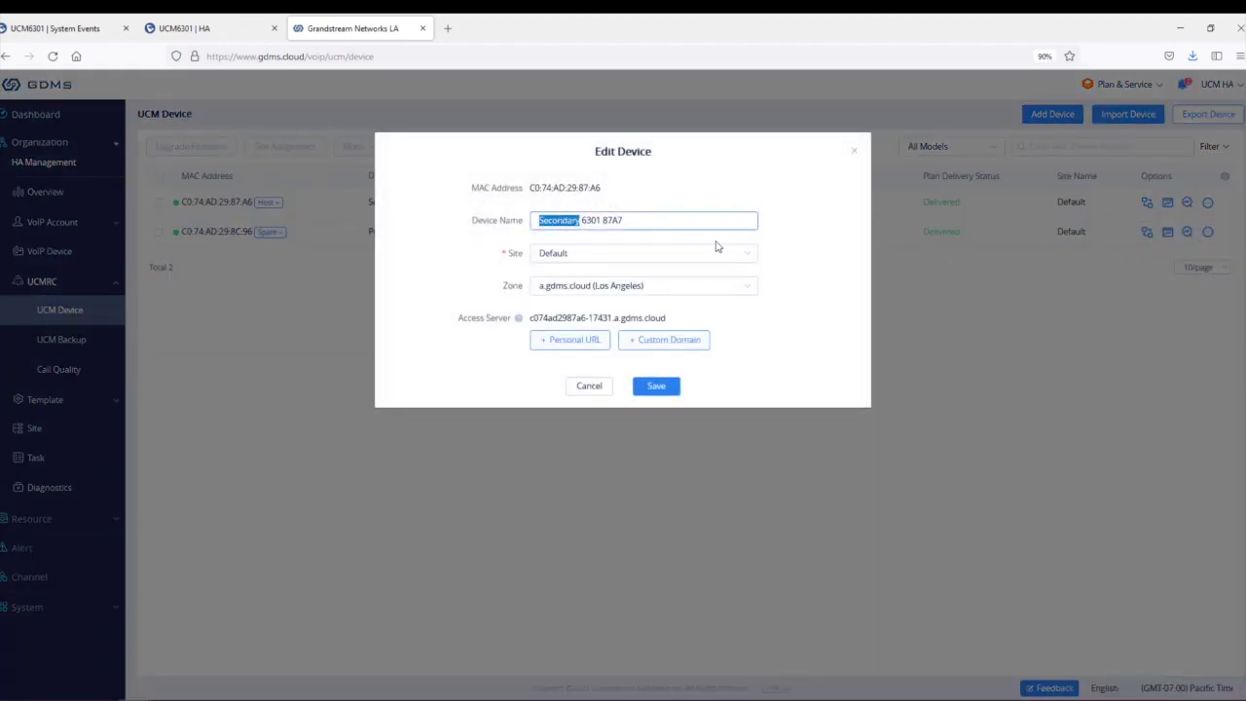
type("Primary")
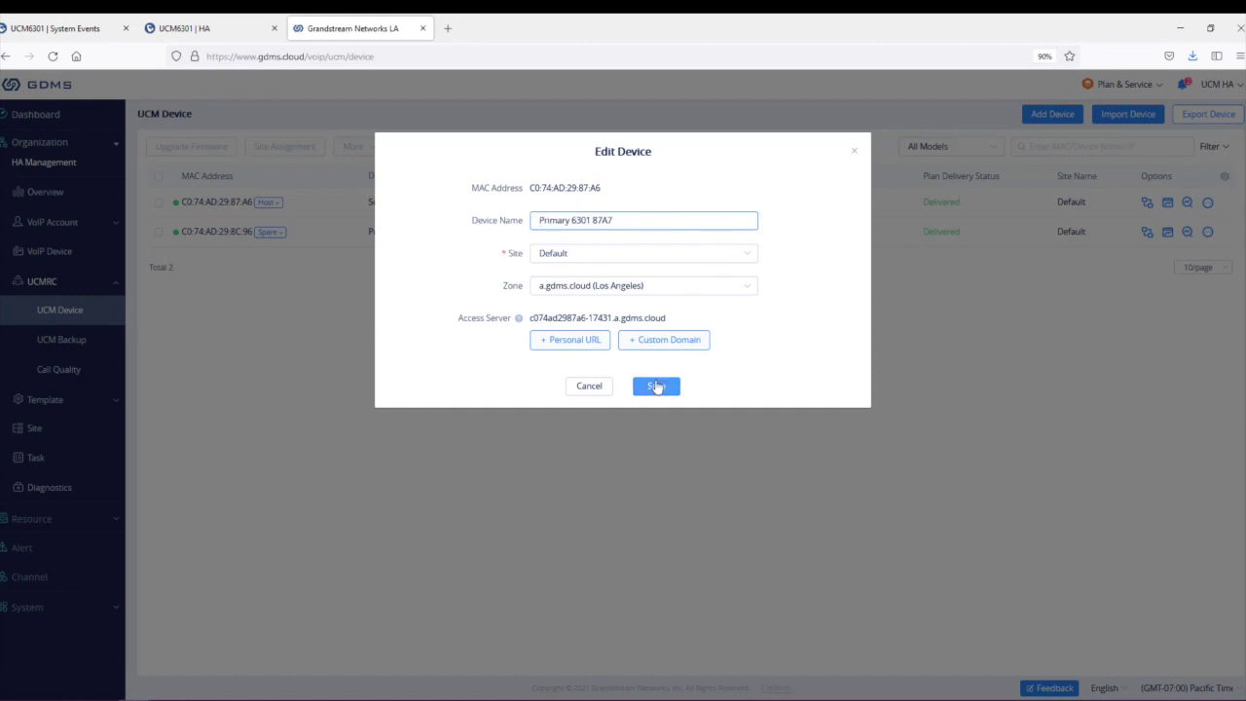
left_click(656, 386)
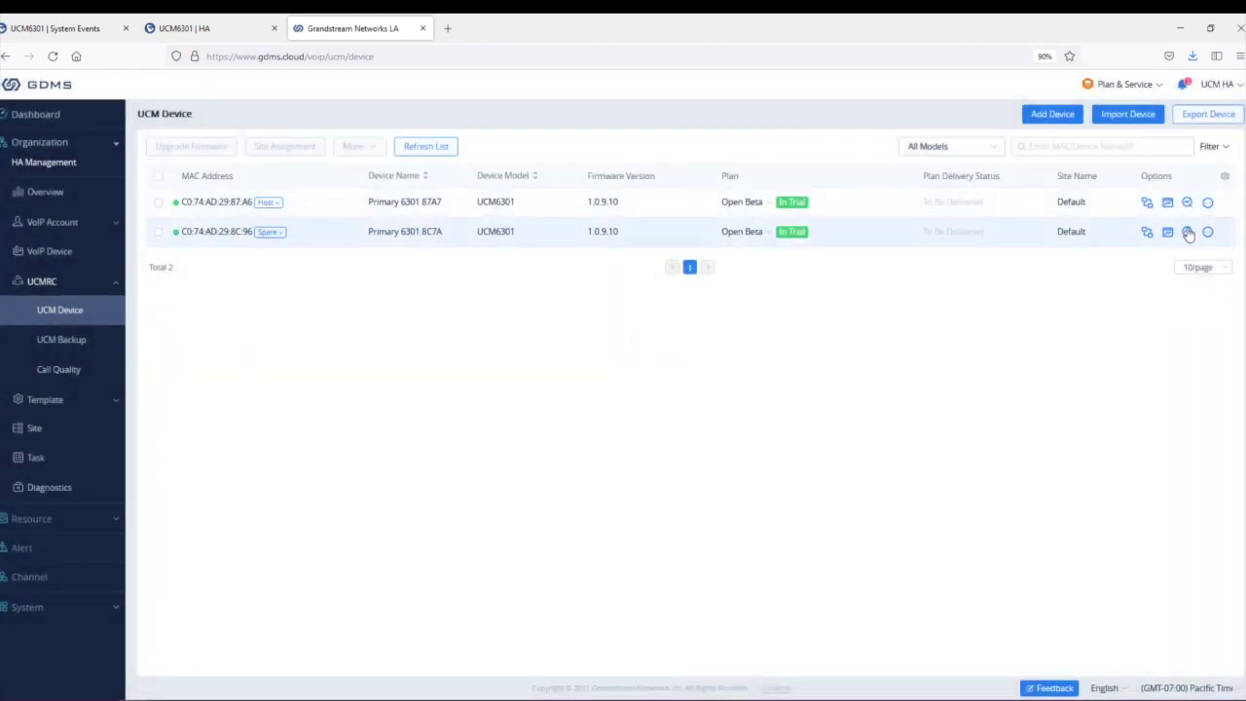
- Change the spare UCM's device name from 'Primary' to 'Secondary 6301 8C7A' and save it
left_click(1208, 232)
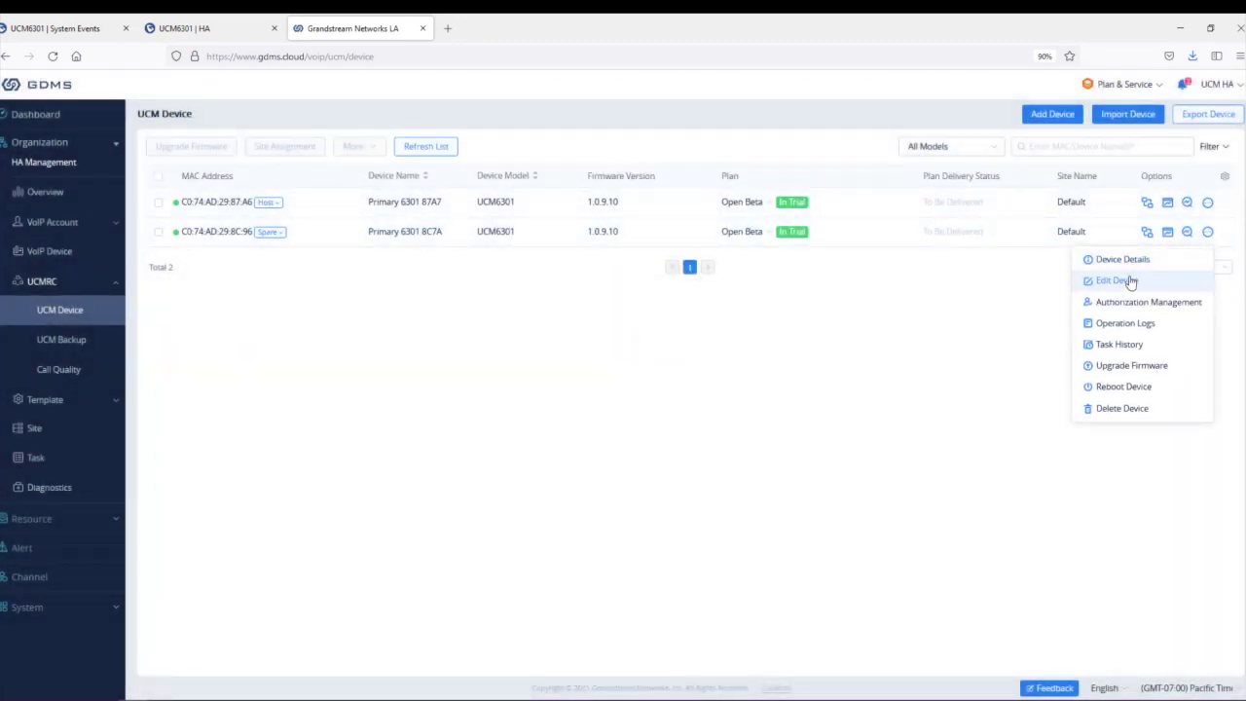
left_click(1127, 281)
left_click_drag(572, 219, 484, 218)
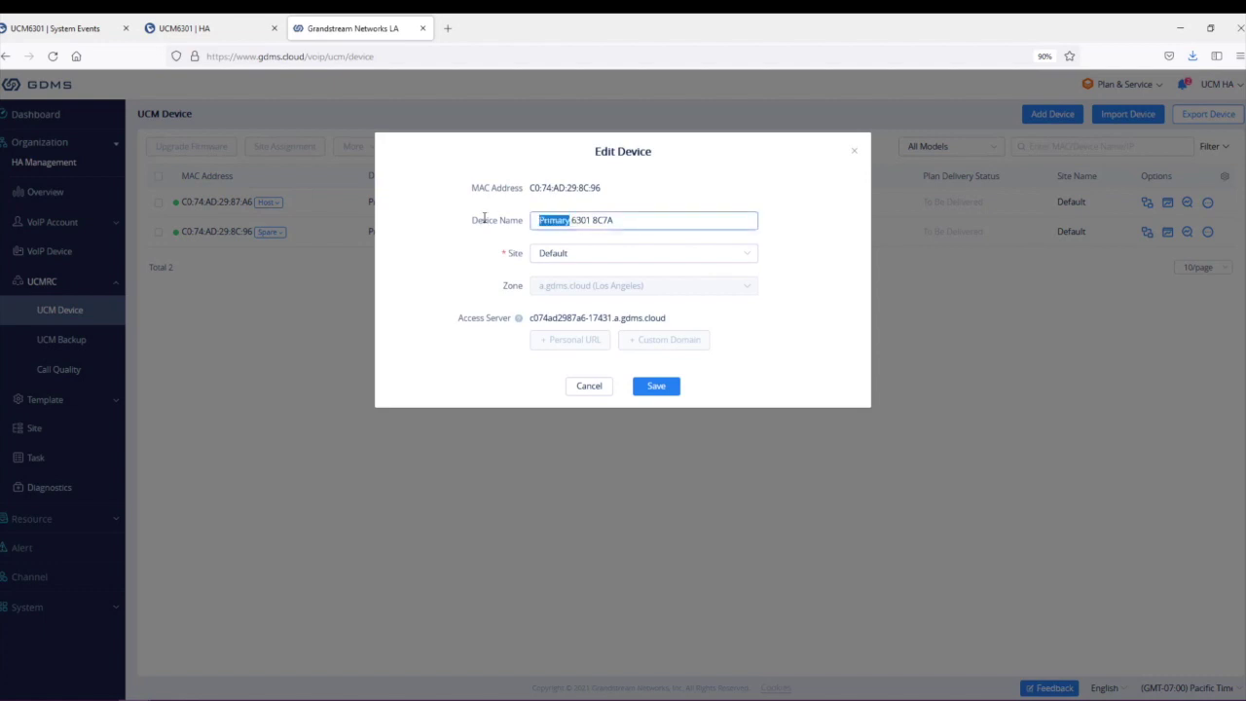
type("Secondary")
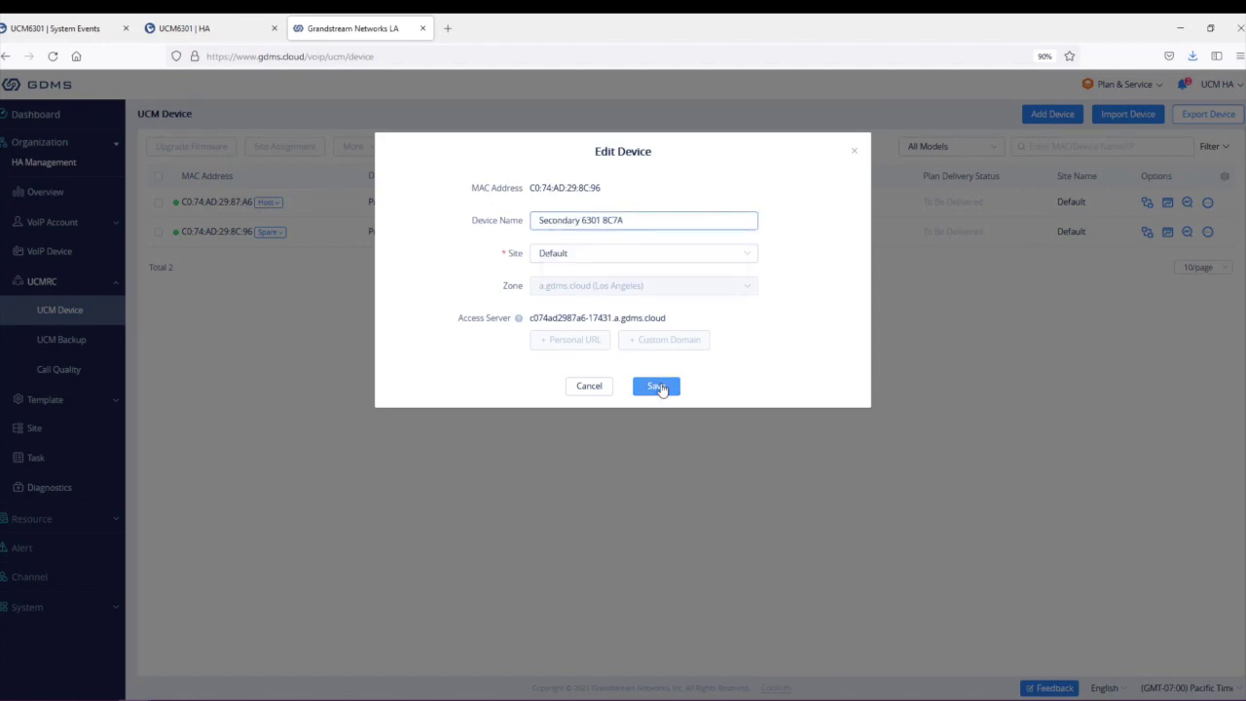
left_click(658, 388)
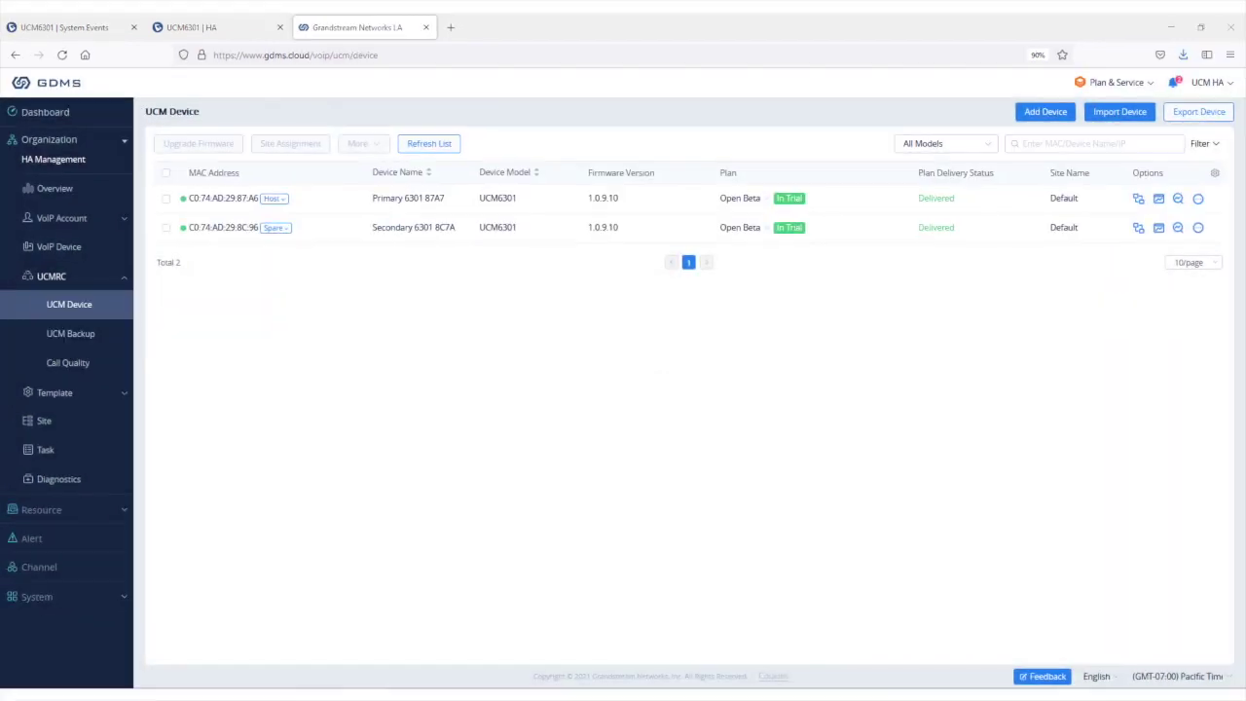